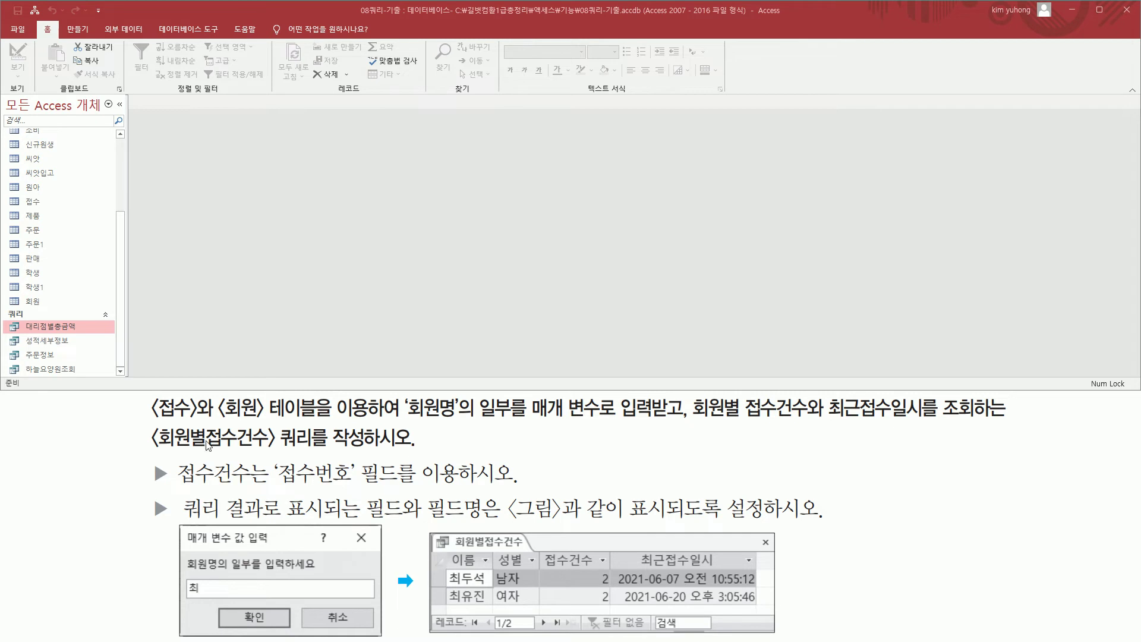
- Read the exercise requirements for the 회원별접수건수 query, including its source tables, name parameter, 접수건수 rule and output field names
{"action": "mouse_move", "coordinate": [153, 420]}
{"action": "left_mouse_down"}
{"action": "mouse_move", "coordinate": [332, 419]}
{"action": "mouse_move", "coordinate": [322, 395]}
{"action": "left_mouse_up"}
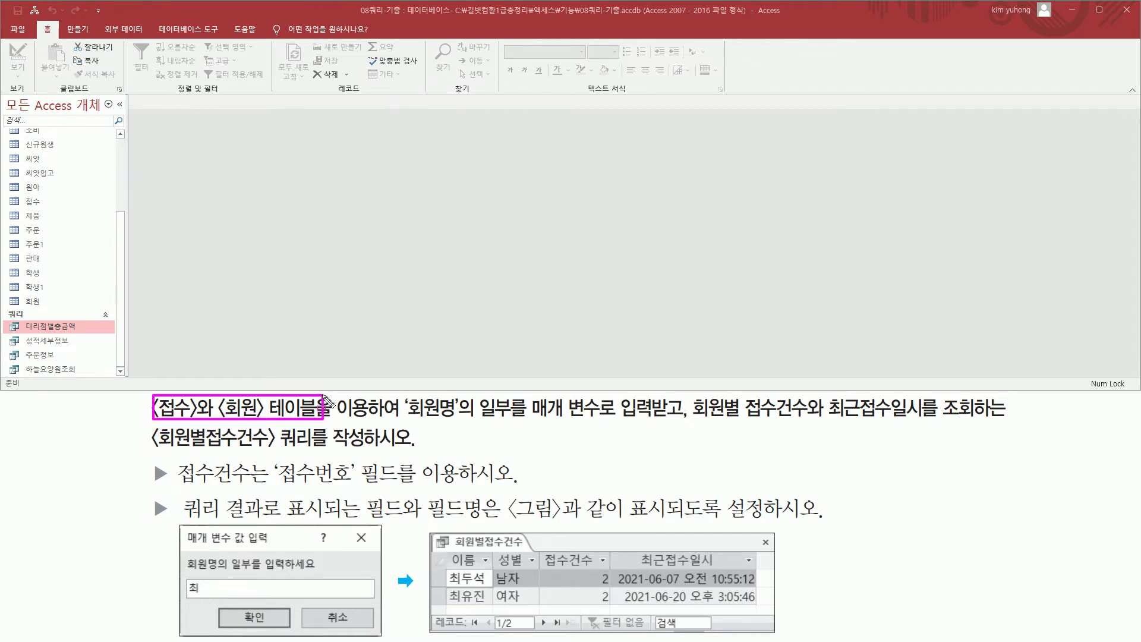
{"action": "left_click_drag", "start_coordinate": [402, 419], "coordinate": [456, 419]}
{"action": "left_click_drag", "start_coordinate": [532, 421], "coordinate": [680, 420]}
{"action": "left_click_drag", "start_coordinate": [477, 418], "coordinate": [517, 426]}
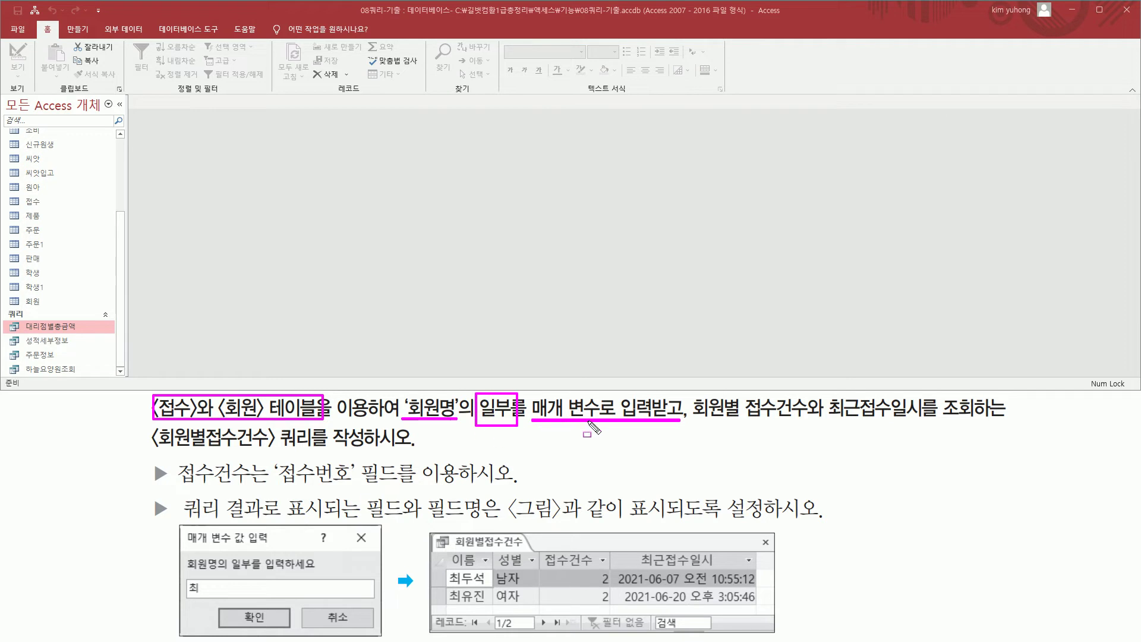
{"action": "left_click_drag", "start_coordinate": [695, 419], "coordinate": [975, 418]}
{"action": "left_click_drag", "start_coordinate": [157, 450], "coordinate": [312, 453]}
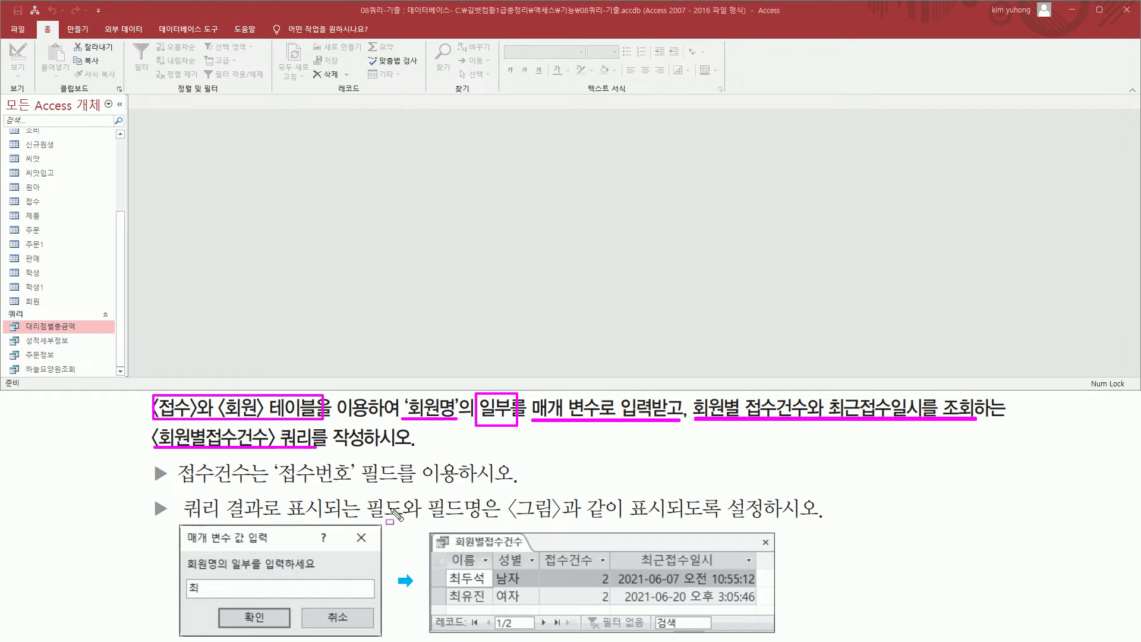
{"action": "mouse_move", "coordinate": [447, 550]}
{"action": "left_mouse_down"}
{"action": "mouse_move", "coordinate": [456, 570]}
{"action": "mouse_move", "coordinate": [755, 570]}
{"action": "left_mouse_up"}
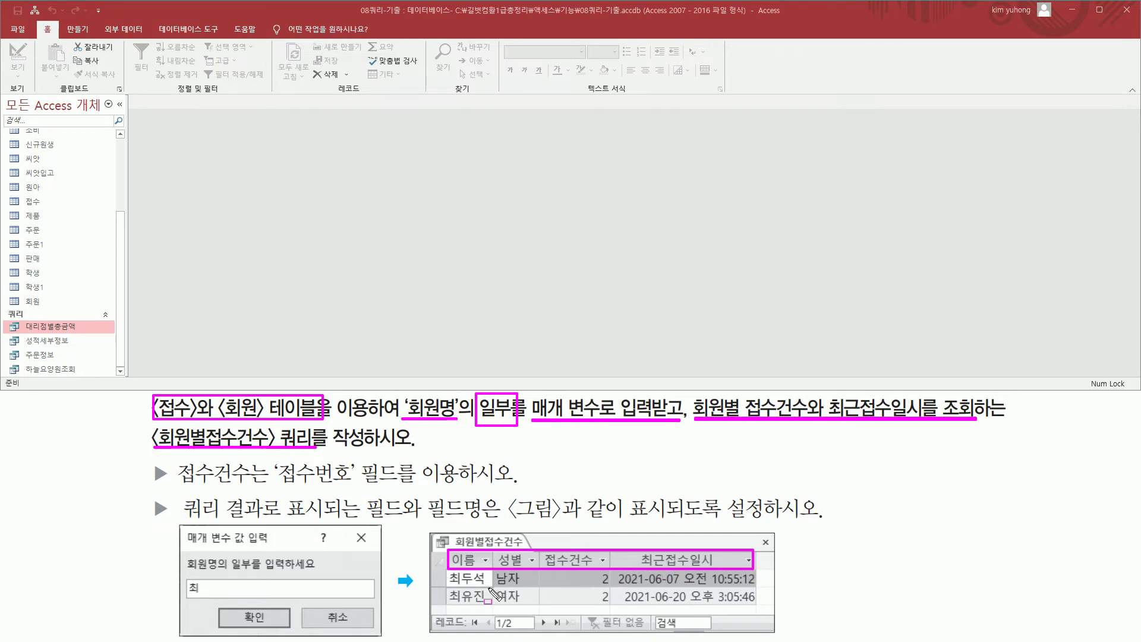
{"action": "mouse_move", "coordinate": [171, 487]}
{"action": "left_mouse_down"}
{"action": "mouse_move", "coordinate": [264, 494]}
{"action": "mouse_move", "coordinate": [255, 464]}
{"action": "mouse_move", "coordinate": [407, 486]}
{"action": "left_mouse_up"}
{"action": "mouse_move", "coordinate": [594, 567]}
{"action": "left_mouse_down"}
{"action": "mouse_move", "coordinate": [595, 600]}
{"action": "mouse_move", "coordinate": [611, 602]}
{"action": "left_mouse_up"}
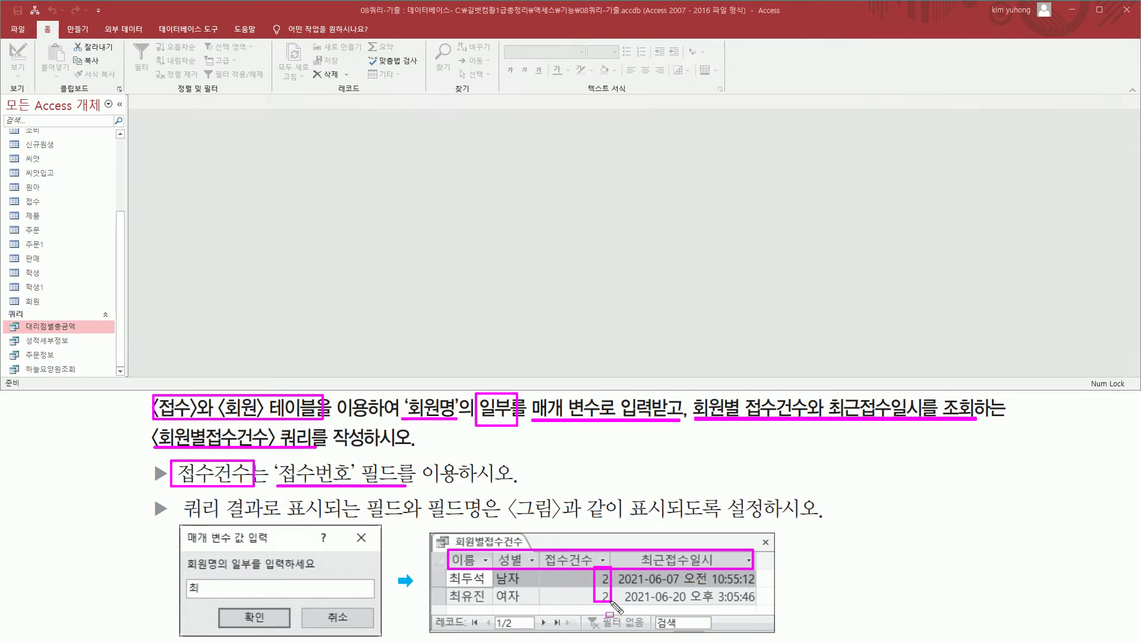
{"action": "left_click_drag", "start_coordinate": [182, 516], "coordinate": [782, 519]}
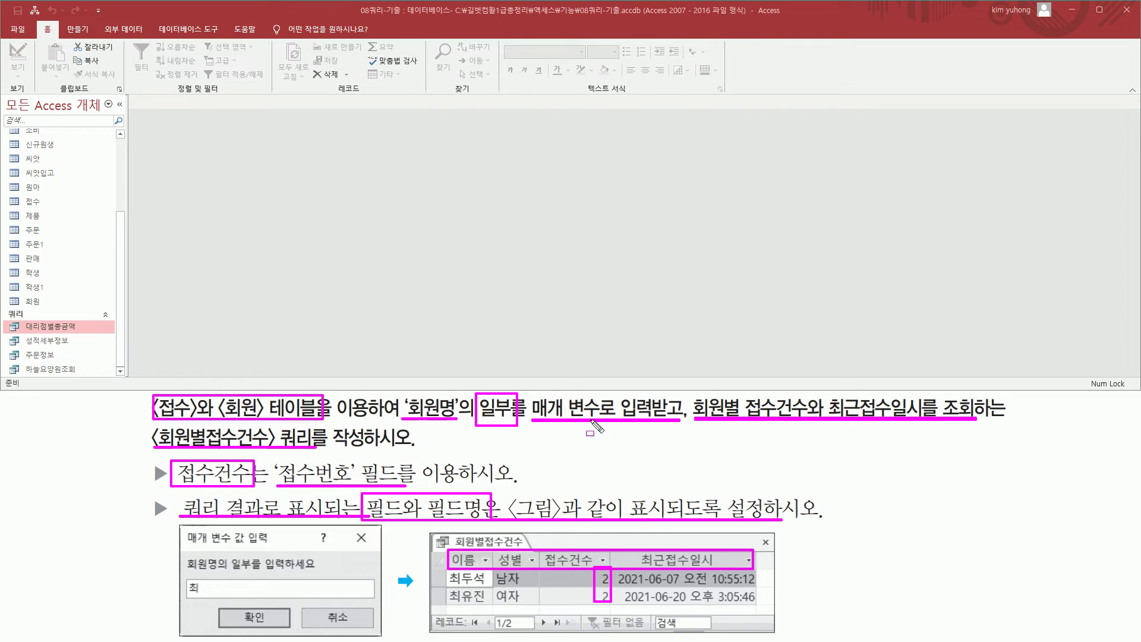
{"action": "left_click_drag", "start_coordinate": [178, 527], "coordinate": [384, 639]}
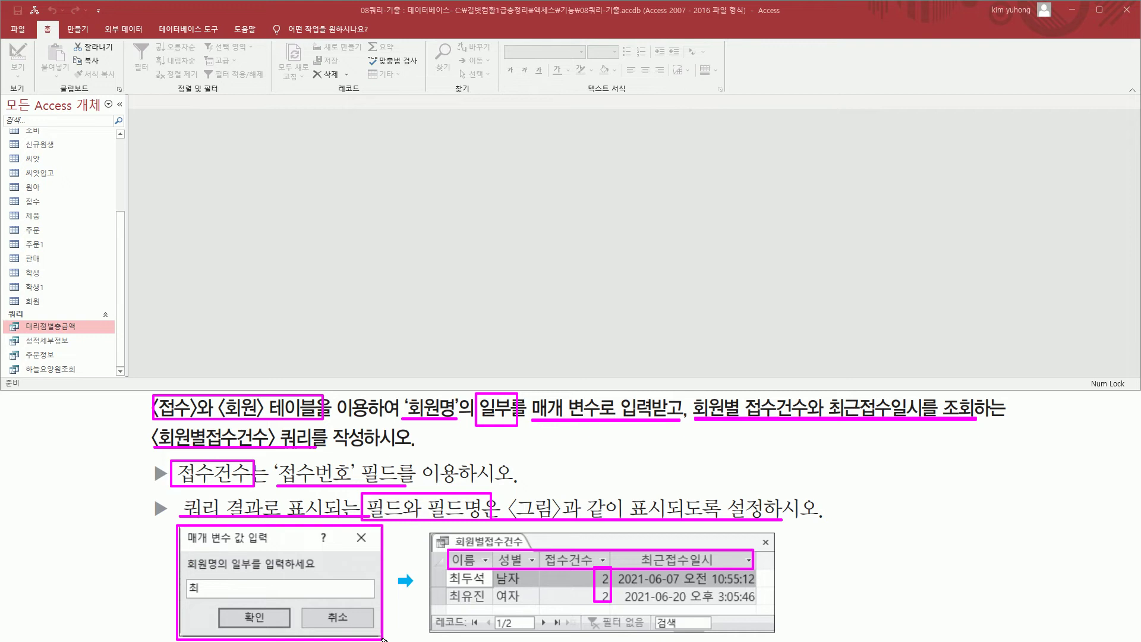
{"action": "left_click_drag", "start_coordinate": [188, 574], "coordinate": [320, 559]}
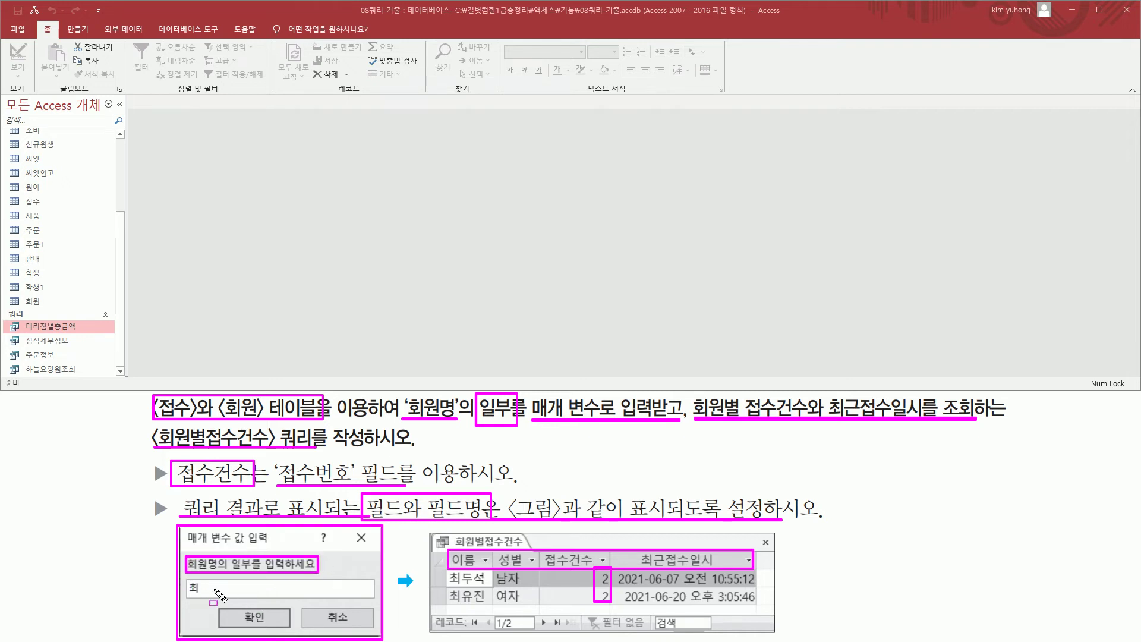
{"action": "left_click_drag", "start_coordinate": [185, 576], "coordinate": [201, 596]}
{"action": "left_click_drag", "start_coordinate": [446, 566], "coordinate": [464, 608]}
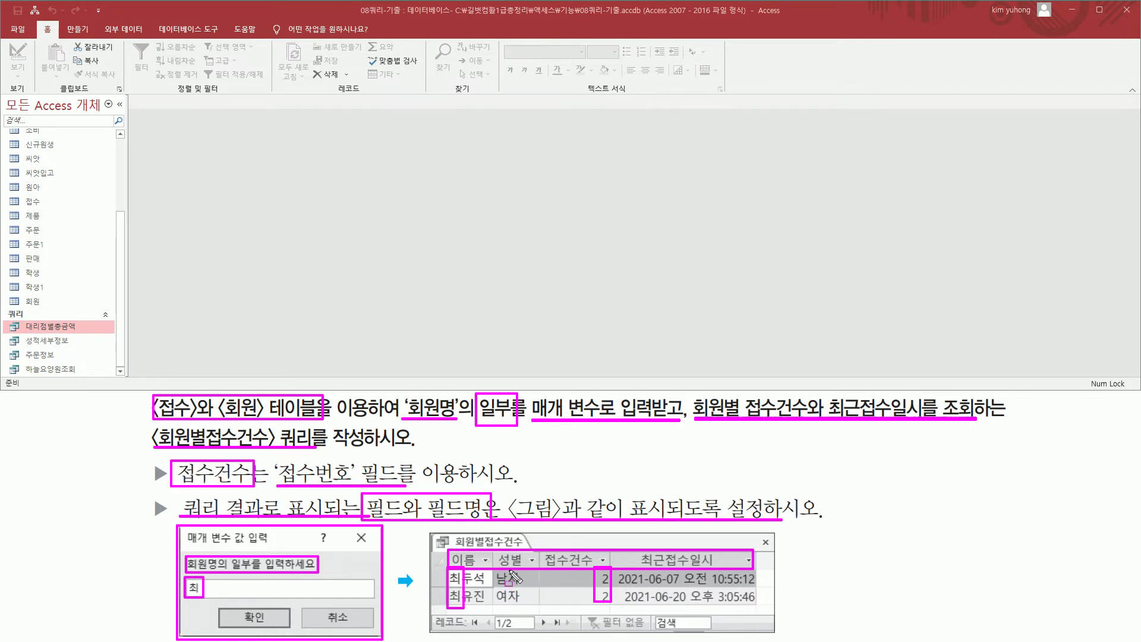
{"action": "key", "text": "Escape"}
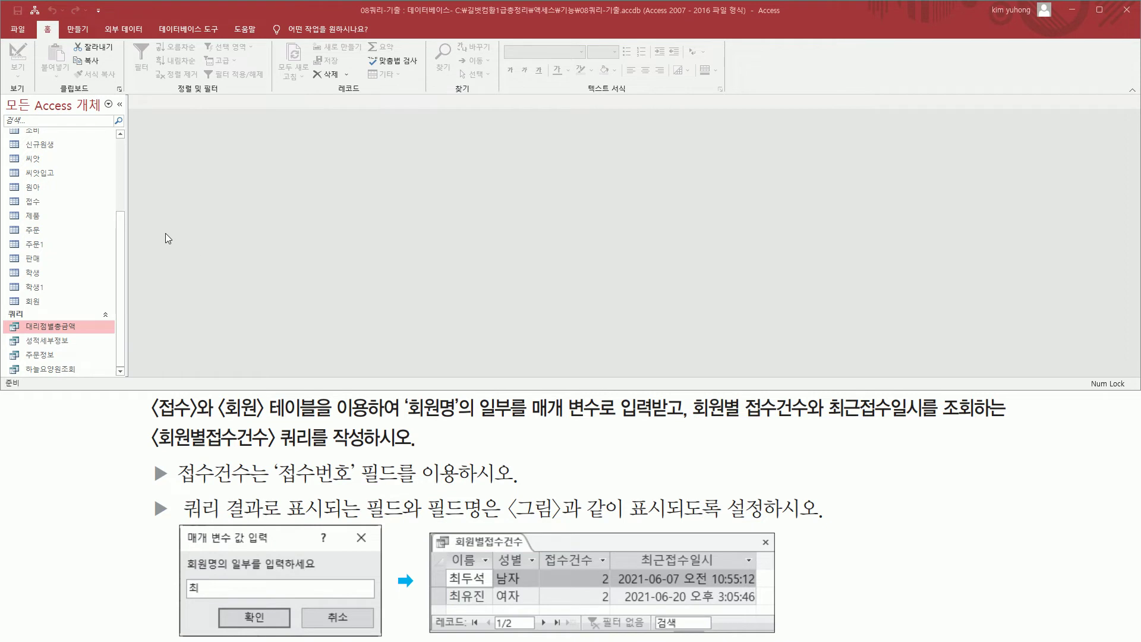
- Open the 접수 and 회원 tables to examine their fields and records, and close both tables
{"action": "scroll", "coordinate": [122, 207], "scroll_direction": "up", "scroll_amount": 3}
{"action": "scroll", "coordinate": [72, 238], "scroll_direction": "down", "scroll_amount": 2}
{"action": "double_click", "coordinate": [38, 247]}
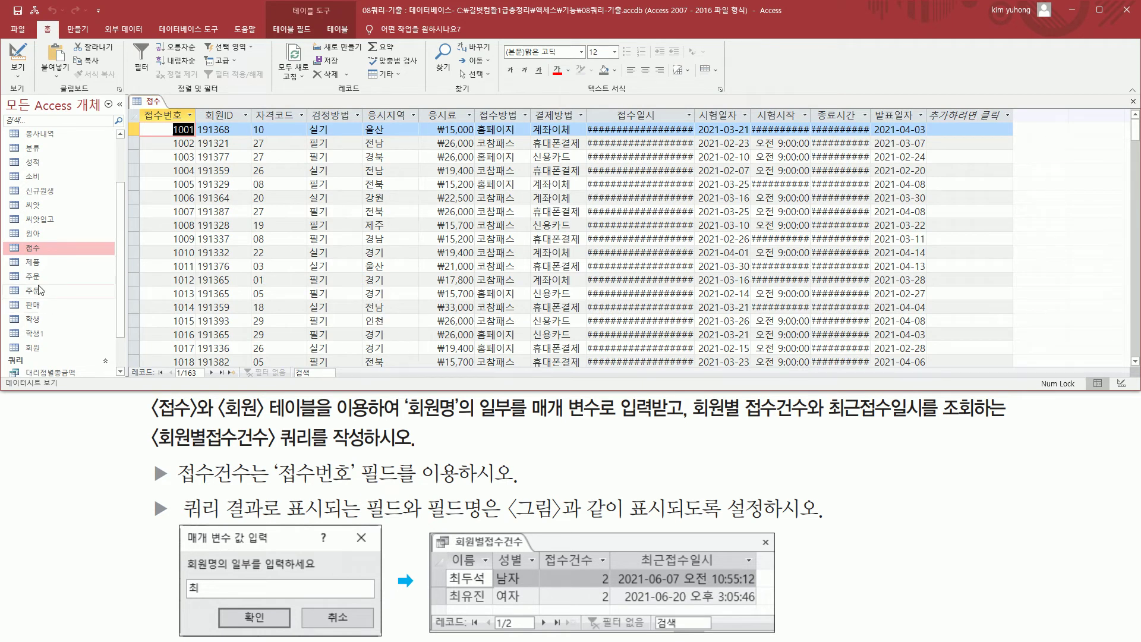
{"action": "double_click", "coordinate": [33, 348]}
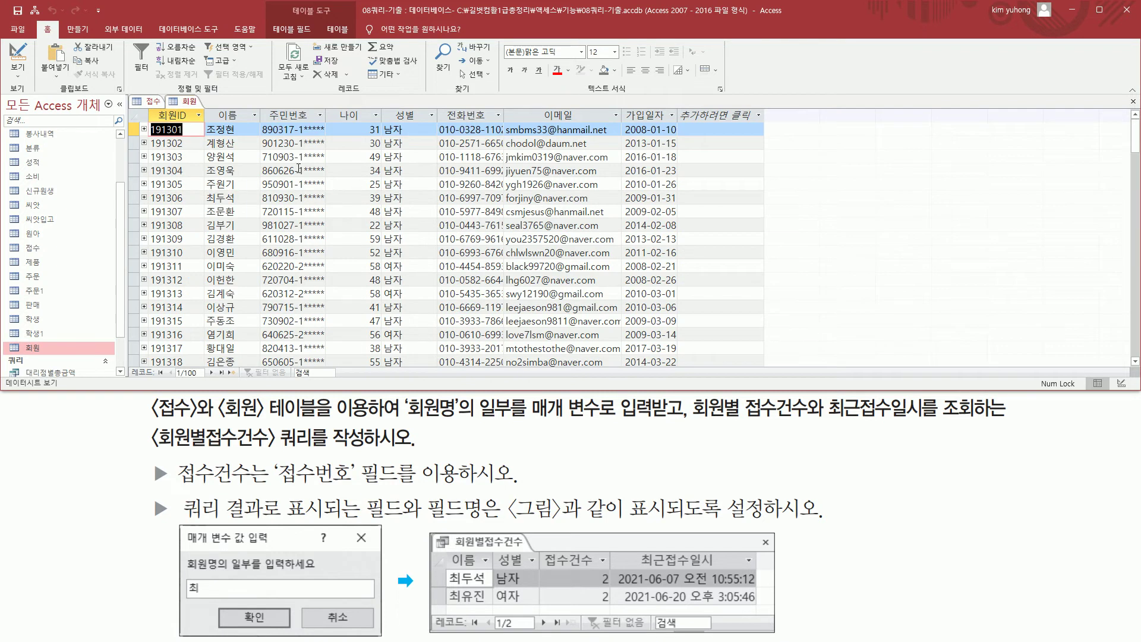
{"action": "scroll", "coordinate": [233, 149], "scroll_direction": "down", "scroll_amount": 20}
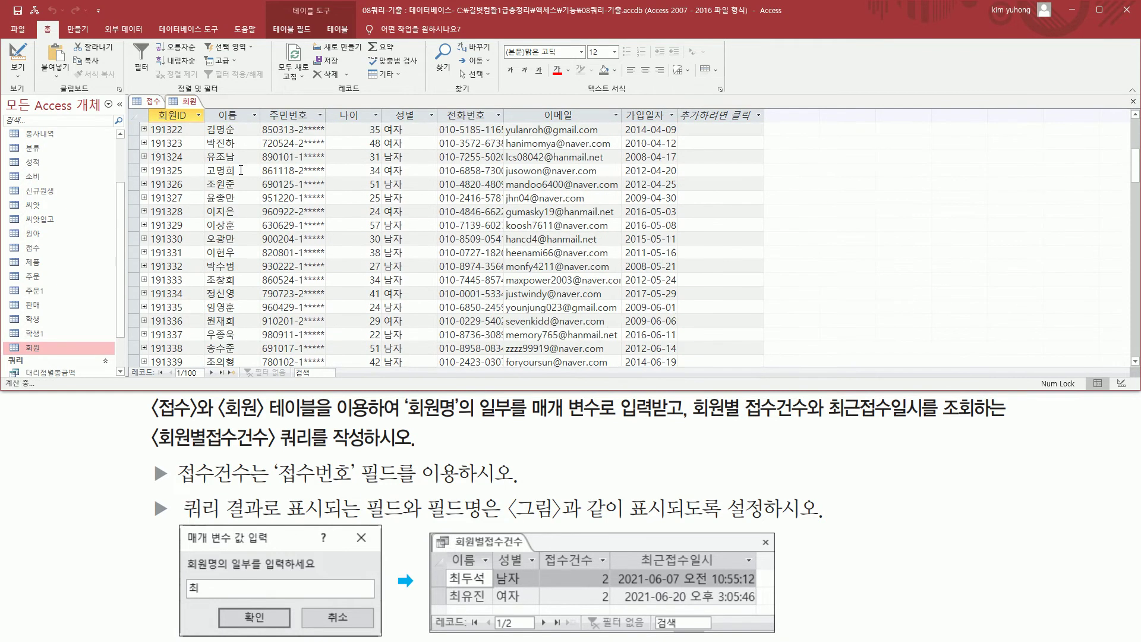
{"action": "scroll", "coordinate": [250, 204], "scroll_direction": "up", "scroll_amount": 20}
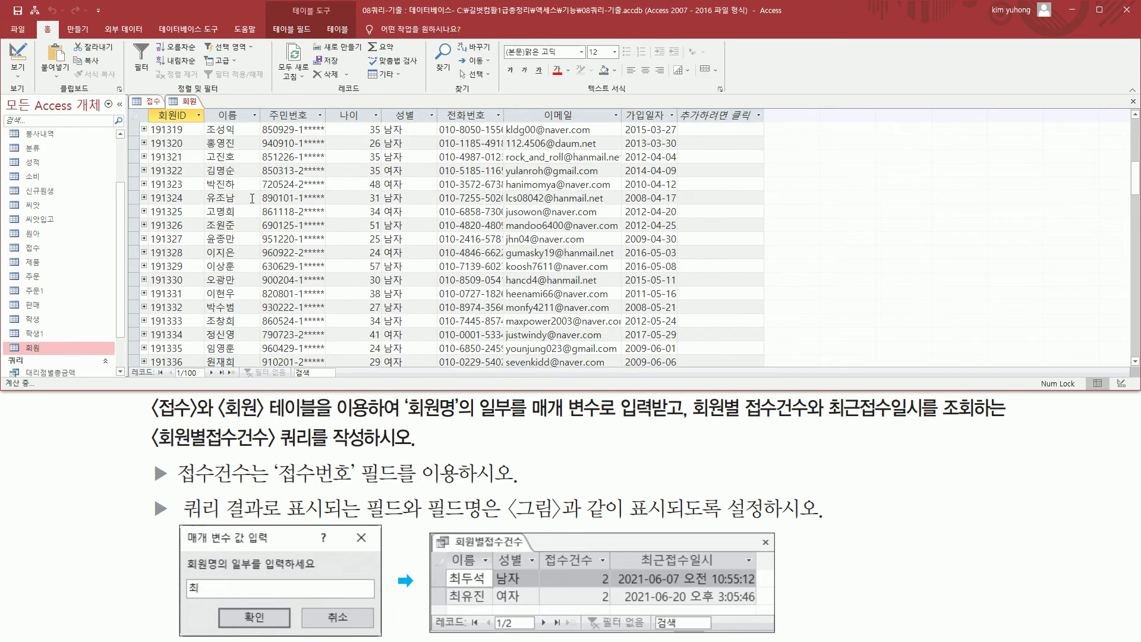
{"action": "left_click_drag", "start_coordinate": [181, 574], "coordinate": [202, 594]}
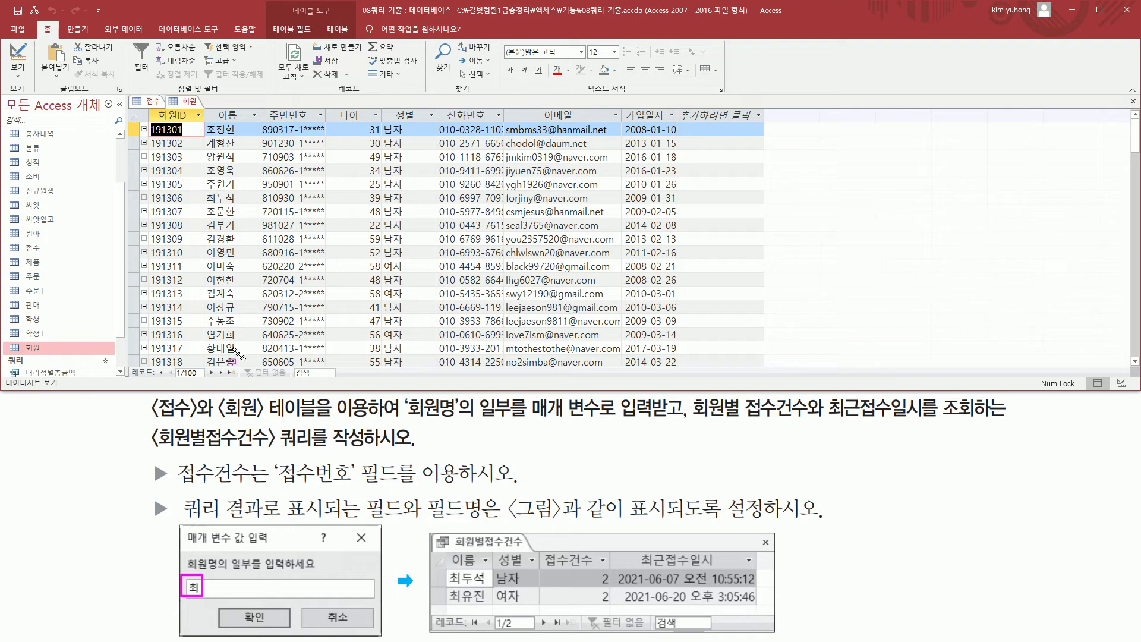
{"action": "mouse_move", "coordinate": [442, 566]}
{"action": "left_mouse_down"}
{"action": "mouse_move", "coordinate": [493, 610]}
{"action": "mouse_move", "coordinate": [496, 631]}
{"action": "mouse_move", "coordinate": [520, 631]}
{"action": "mouse_move", "coordinate": [504, 609]}
{"action": "left_mouse_up"}
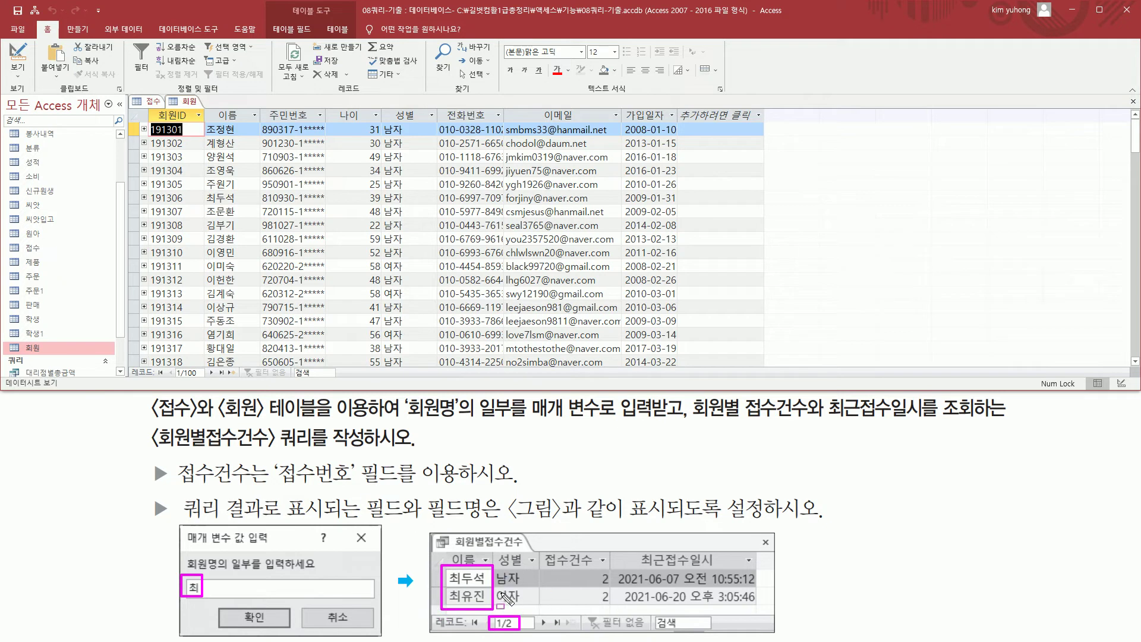
{"action": "key", "text": "Escape"}
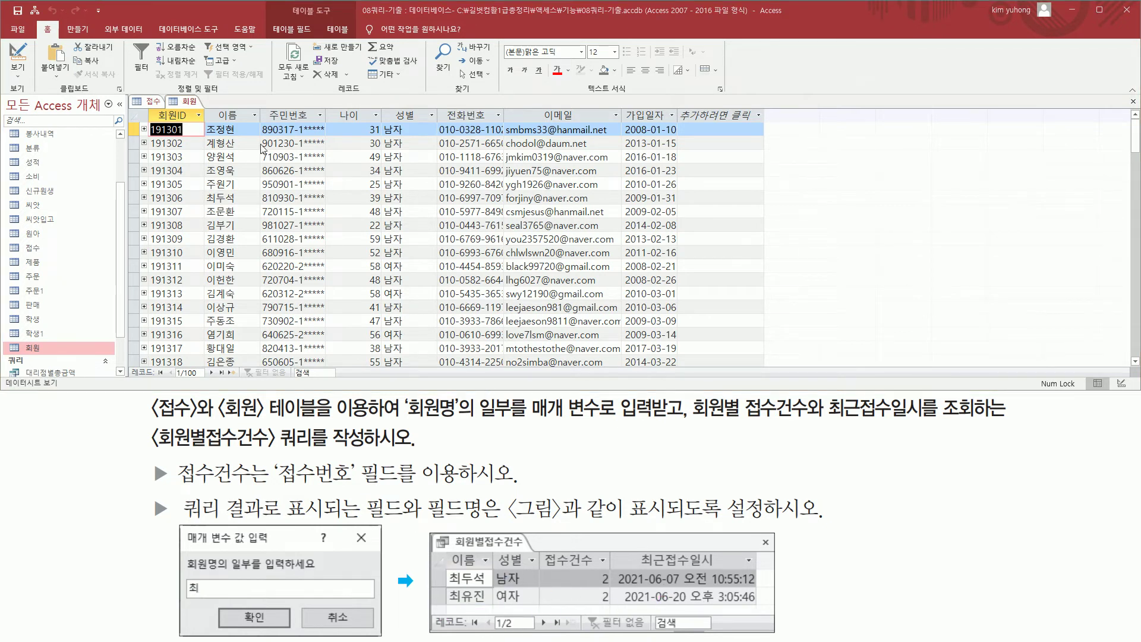
{"action": "right_click", "coordinate": [190, 104]}
{"action": "left_click", "coordinate": [191, 122]}
{"action": "right_click", "coordinate": [156, 101]}
{"action": "left_click", "coordinate": [187, 122]}
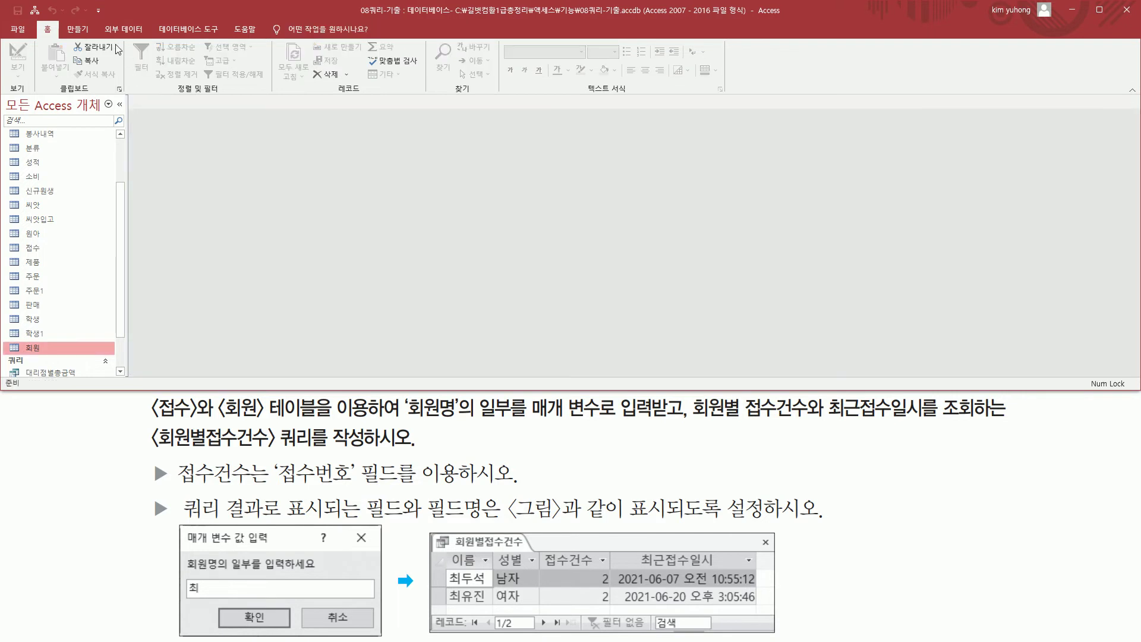
- Create a new query in design view using the 접수 and 회원 tables
{"action": "left_click", "coordinate": [77, 29]}
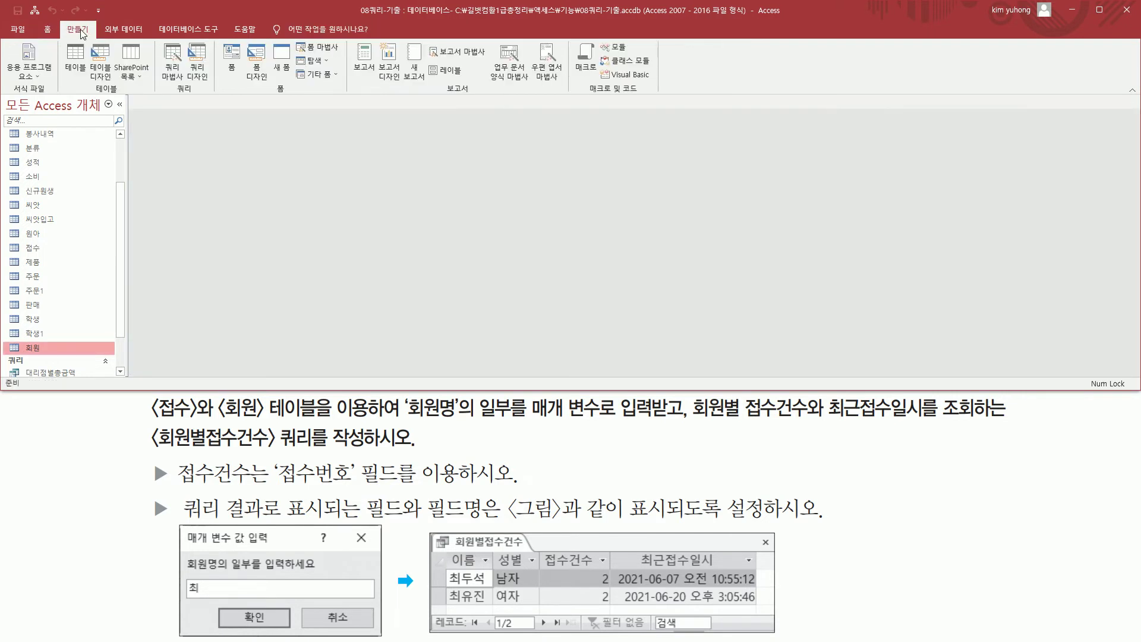
{"action": "left_click", "coordinate": [198, 59]}
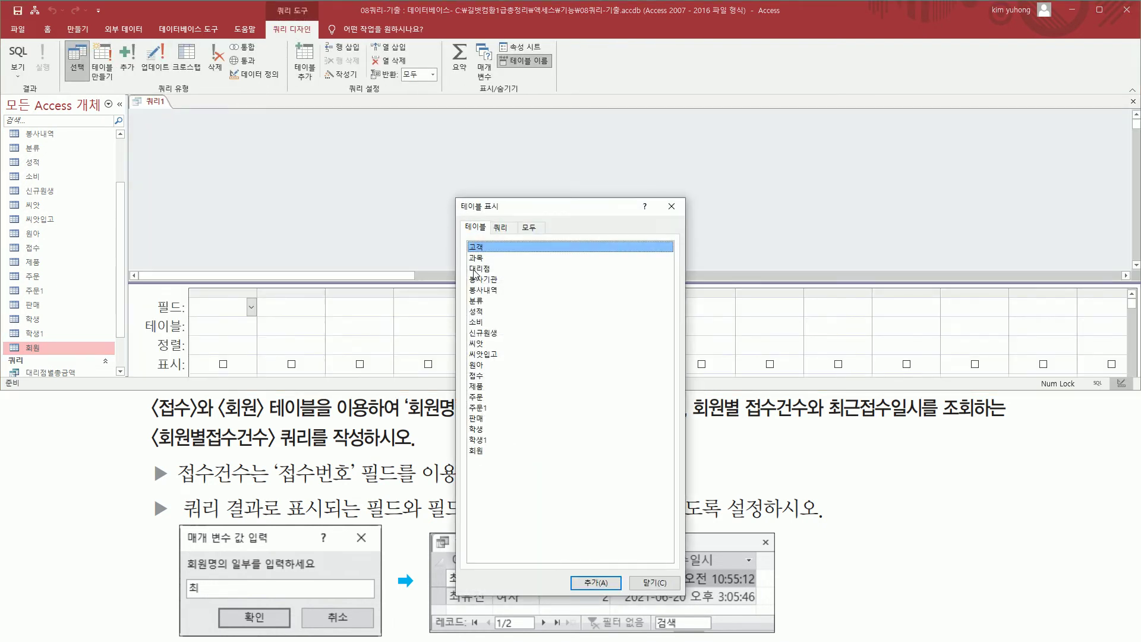
{"action": "double_click", "coordinate": [480, 375]}
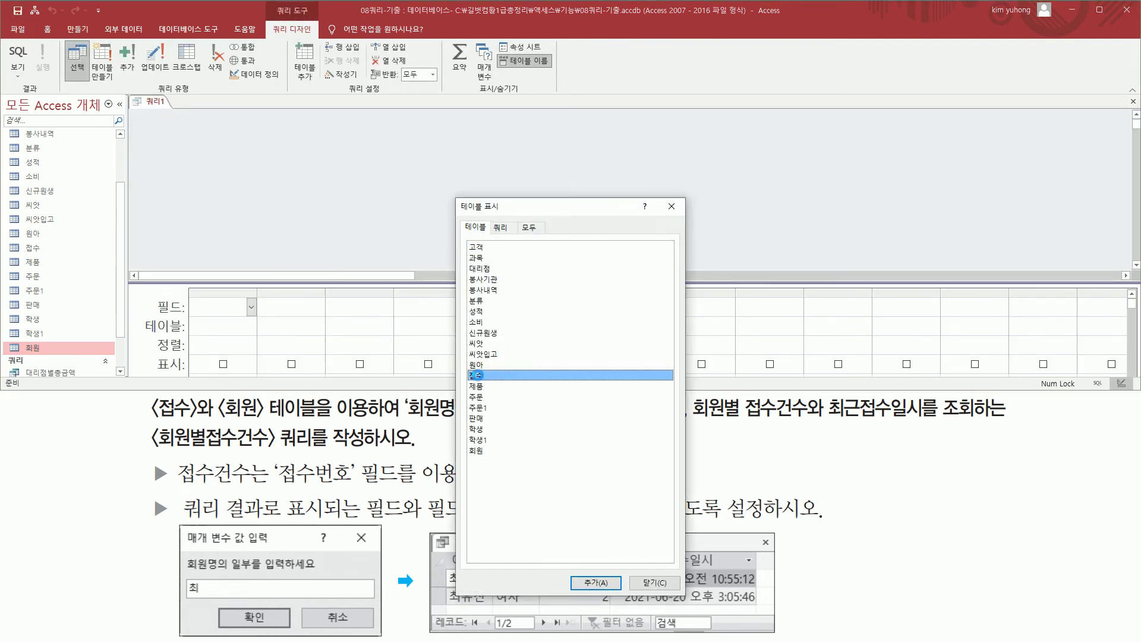
{"action": "double_click", "coordinate": [483, 453]}
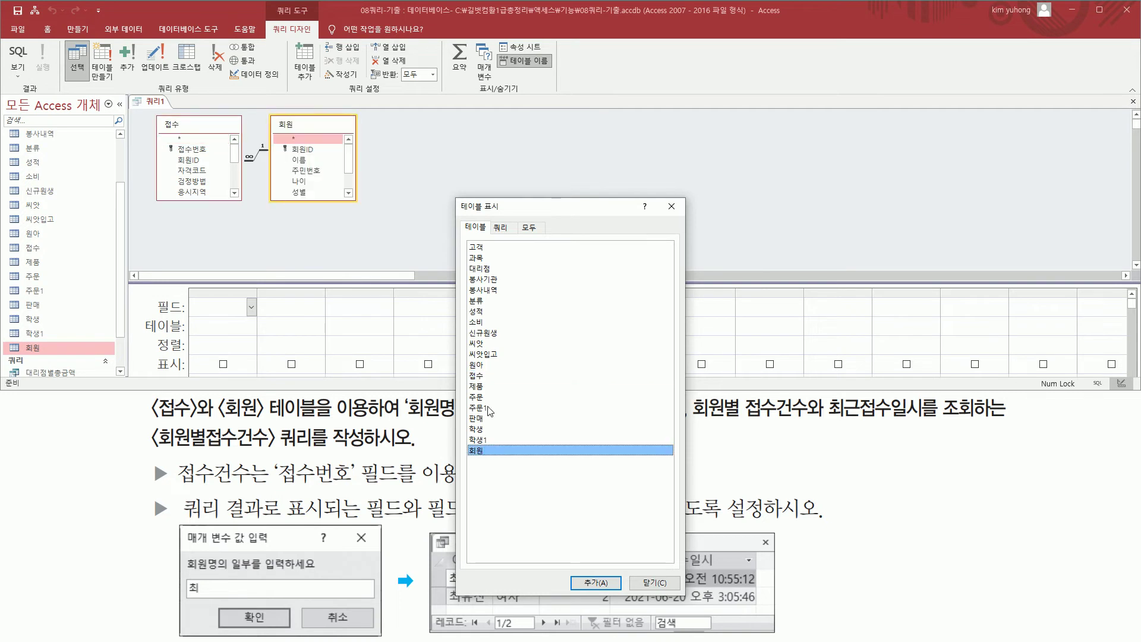
{"action": "left_click", "coordinate": [672, 206]}
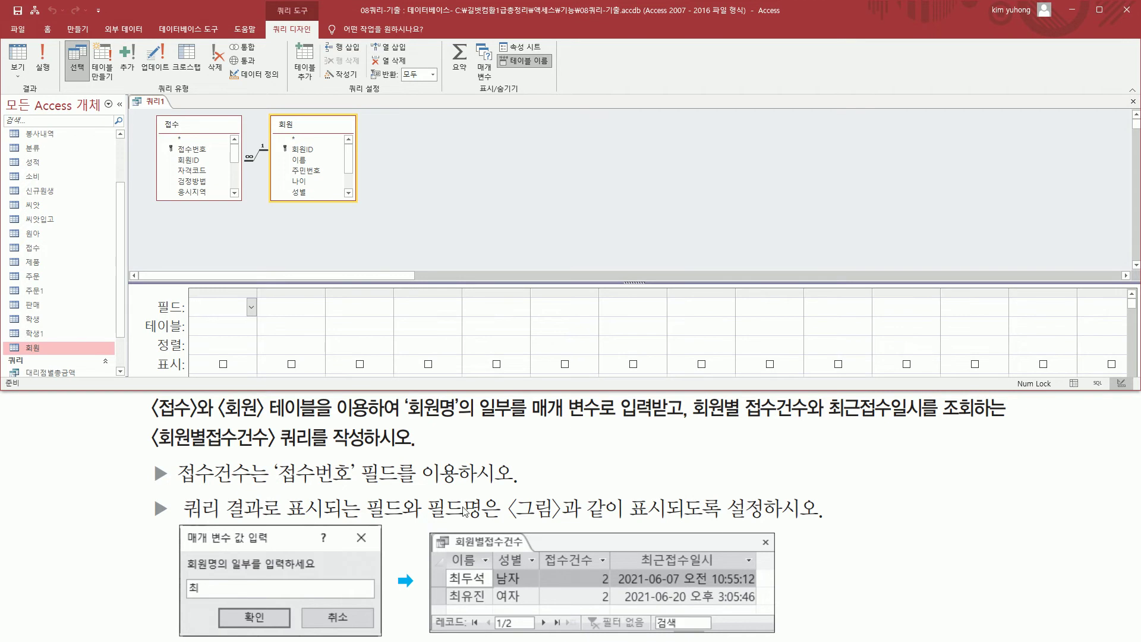
- Add the 이름 and 성별 fields from the 회원 table to the query design grid
{"action": "mouse_move", "coordinate": [447, 550]}
{"action": "left_mouse_down"}
{"action": "mouse_move", "coordinate": [483, 569]}
{"action": "mouse_move", "coordinate": [765, 569]}
{"action": "left_mouse_up"}
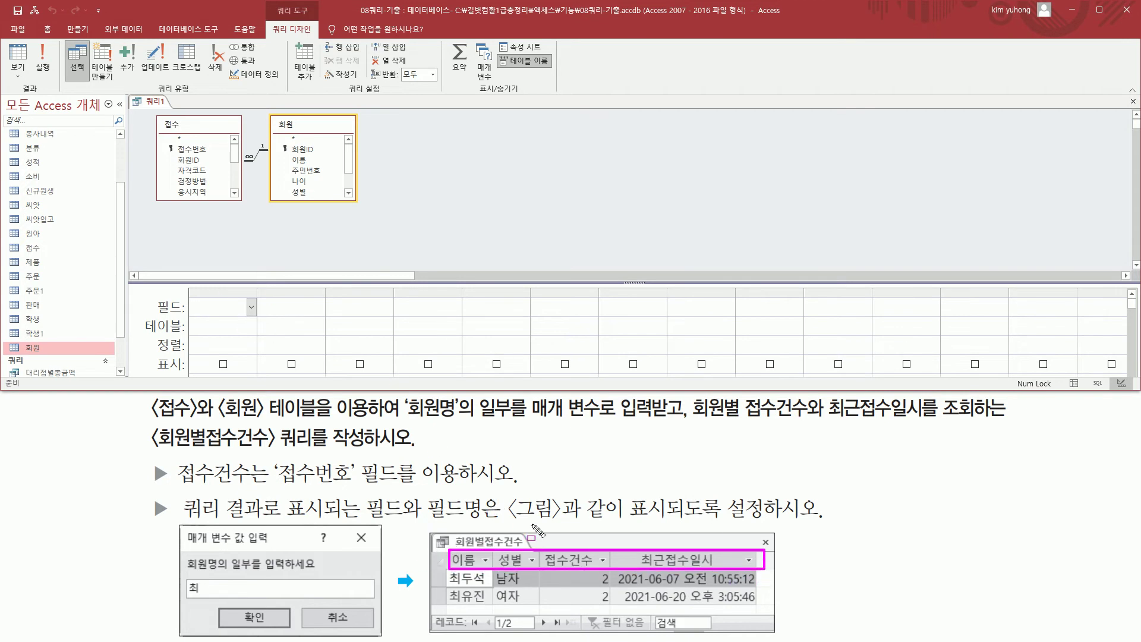
{"action": "key", "text": "Escape"}
{"action": "left_click", "coordinate": [304, 162]}
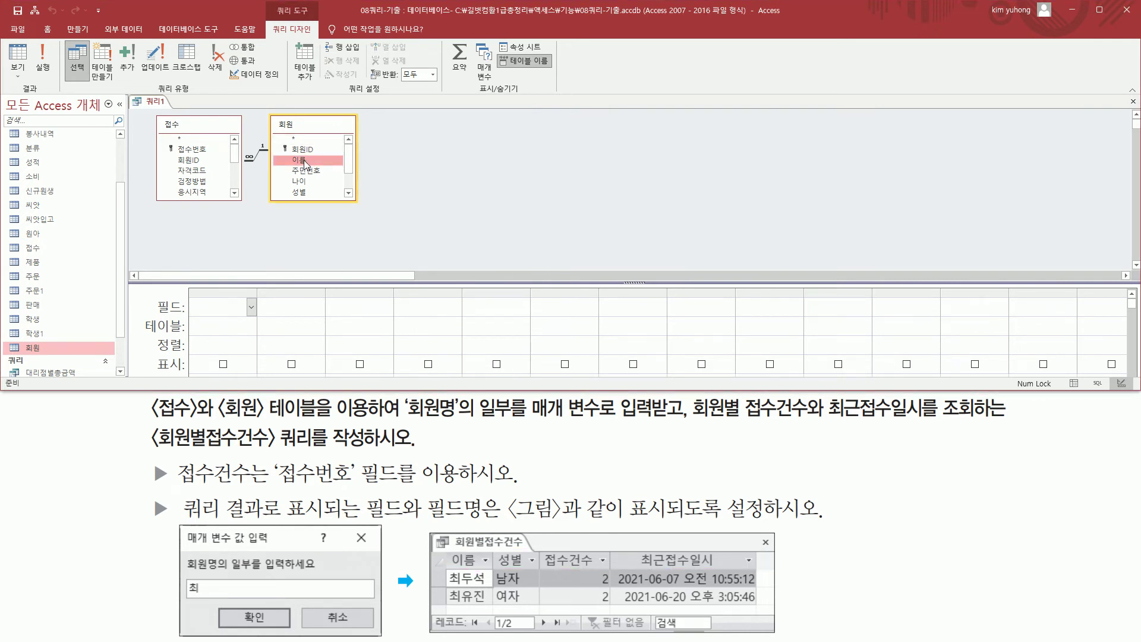
{"action": "double_click", "coordinate": [304, 162]}
{"action": "left_click", "coordinate": [304, 194]}
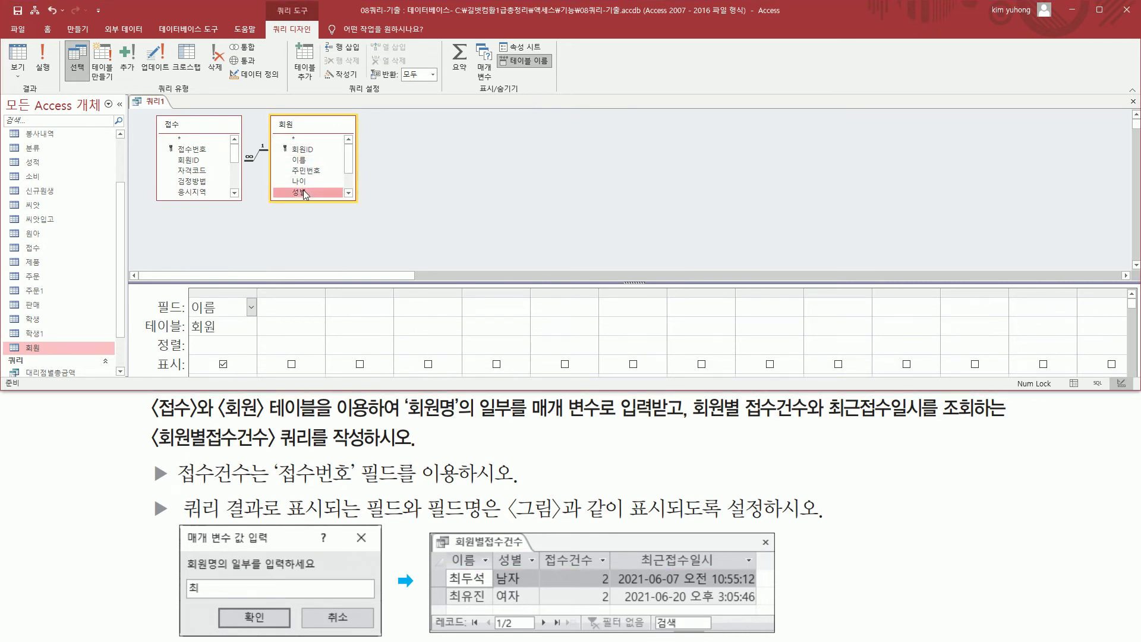
{"action": "double_click", "coordinate": [303, 190]}
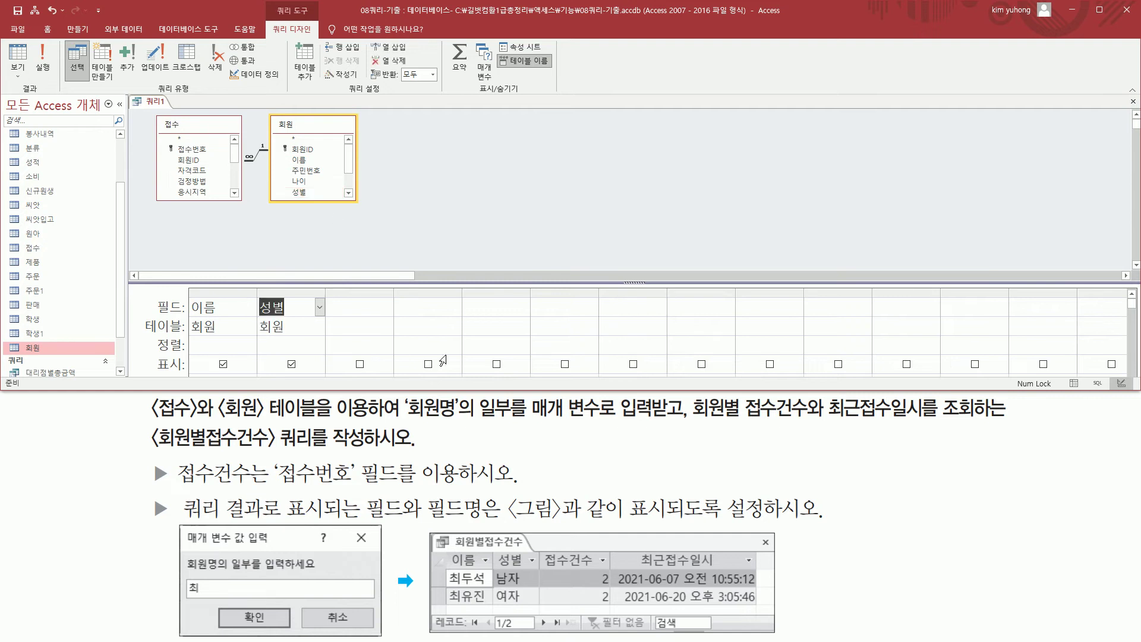
- Add the 접수번호 field from the 접수 table as the query's third column
{"action": "left_click_drag", "start_coordinate": [542, 566], "coordinate": [609, 559]}
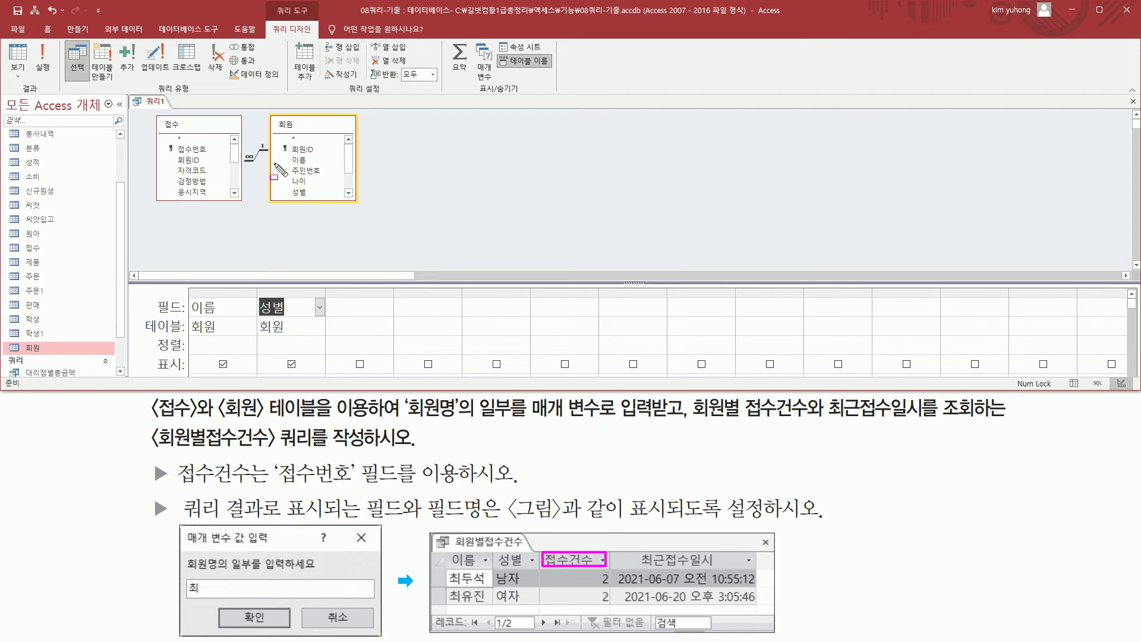
{"action": "mouse_move", "coordinate": [174, 486]}
{"action": "left_mouse_down"}
{"action": "mouse_move", "coordinate": [264, 476]}
{"action": "mouse_move", "coordinate": [264, 463]}
{"action": "mouse_move", "coordinate": [405, 489]}
{"action": "left_mouse_up"}
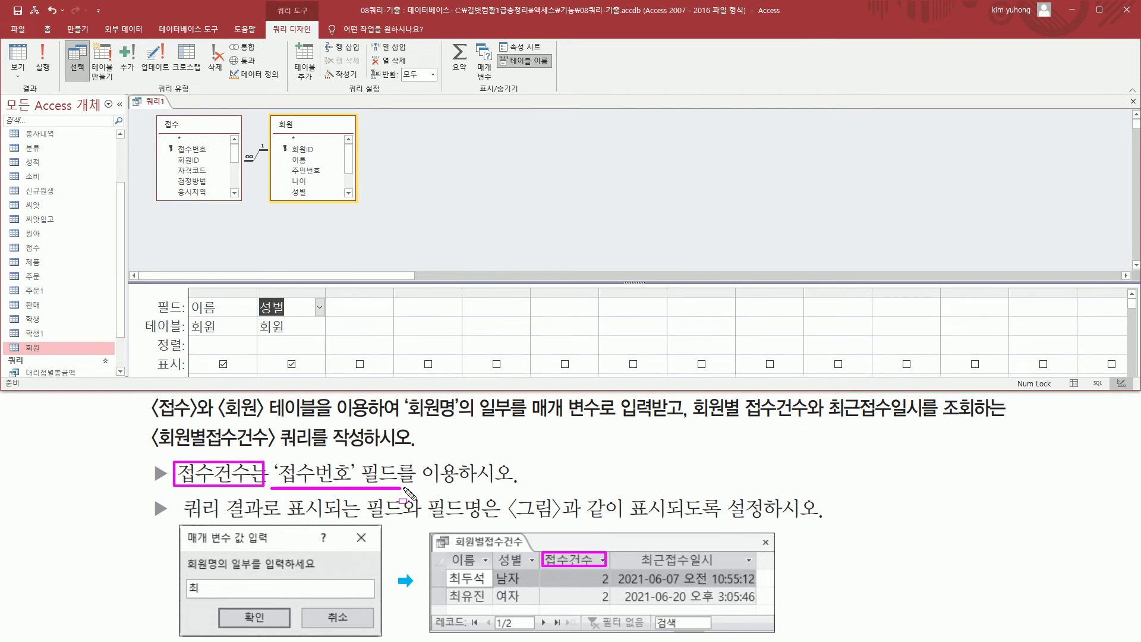
{"action": "key", "text": "Escape"}
{"action": "left_click", "coordinate": [204, 151]}
{"action": "left_click_drag", "start_coordinate": [203, 151], "coordinate": [328, 303]}
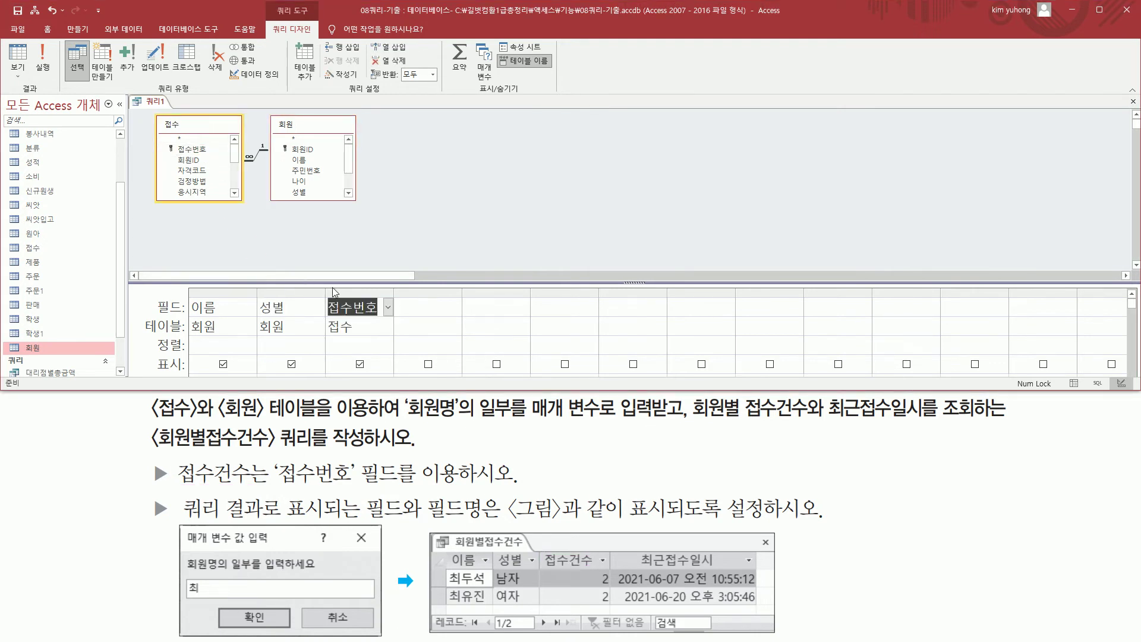
- Add the 접수일시 field from the 접수 table as the query's fourth column
{"action": "left_click_drag", "start_coordinate": [627, 574], "coordinate": [745, 573]}
{"action": "key", "text": "Escape"}
{"action": "left_click", "coordinate": [238, 158]}
{"action": "left_click_drag", "start_coordinate": [238, 158], "coordinate": [241, 180]}
{"action": "left_click", "coordinate": [199, 151]}
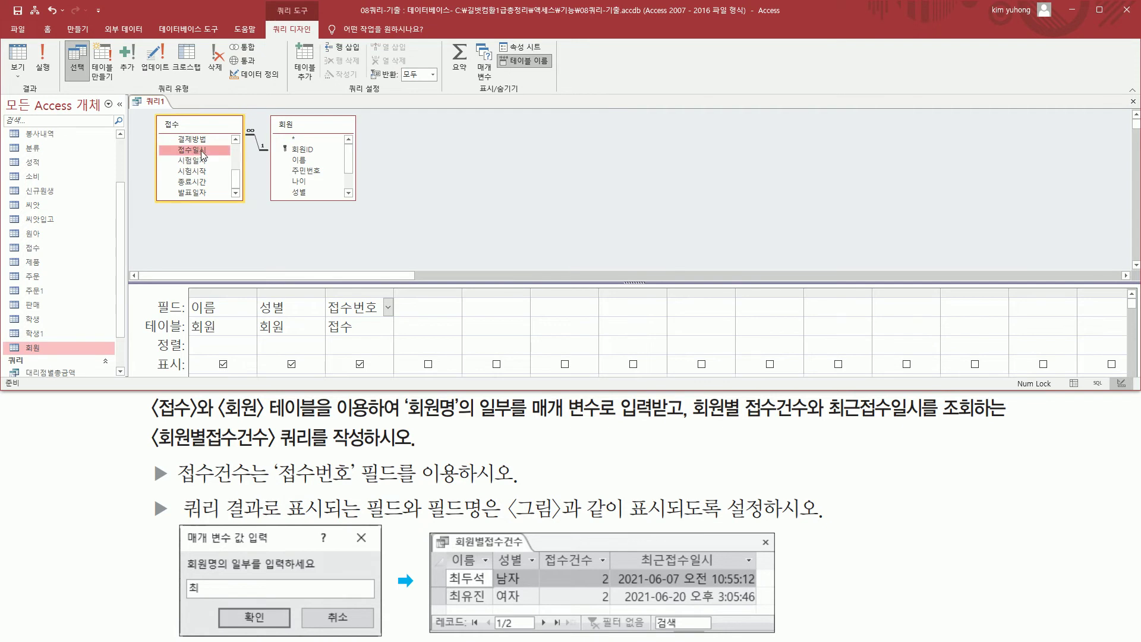
{"action": "double_click", "coordinate": [201, 151]}
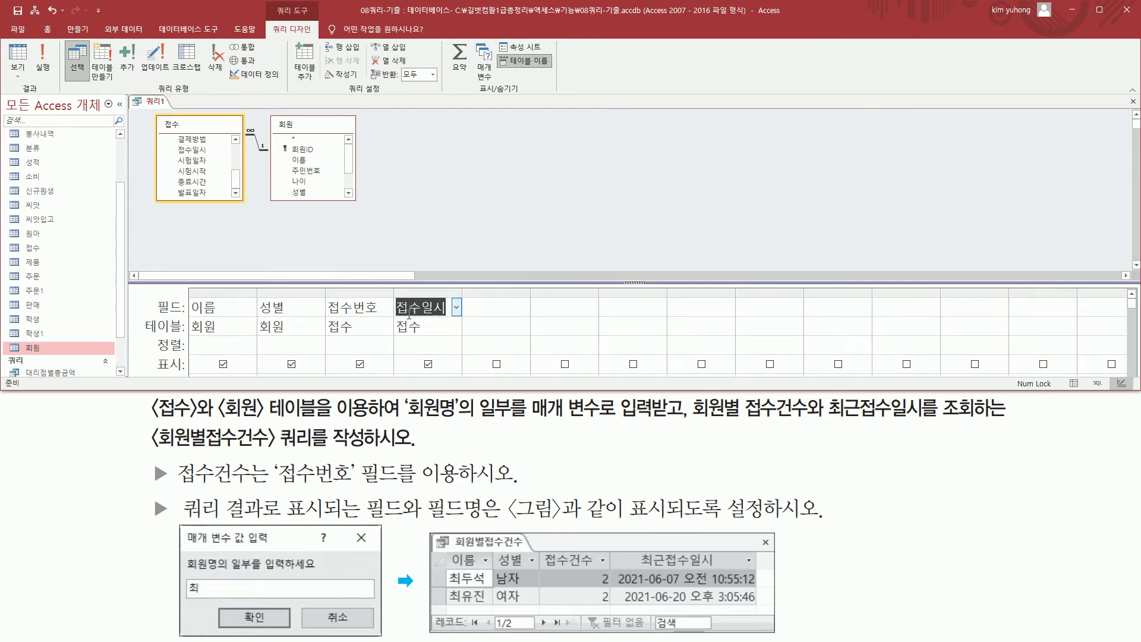
{"action": "left_click", "coordinate": [478, 374]}
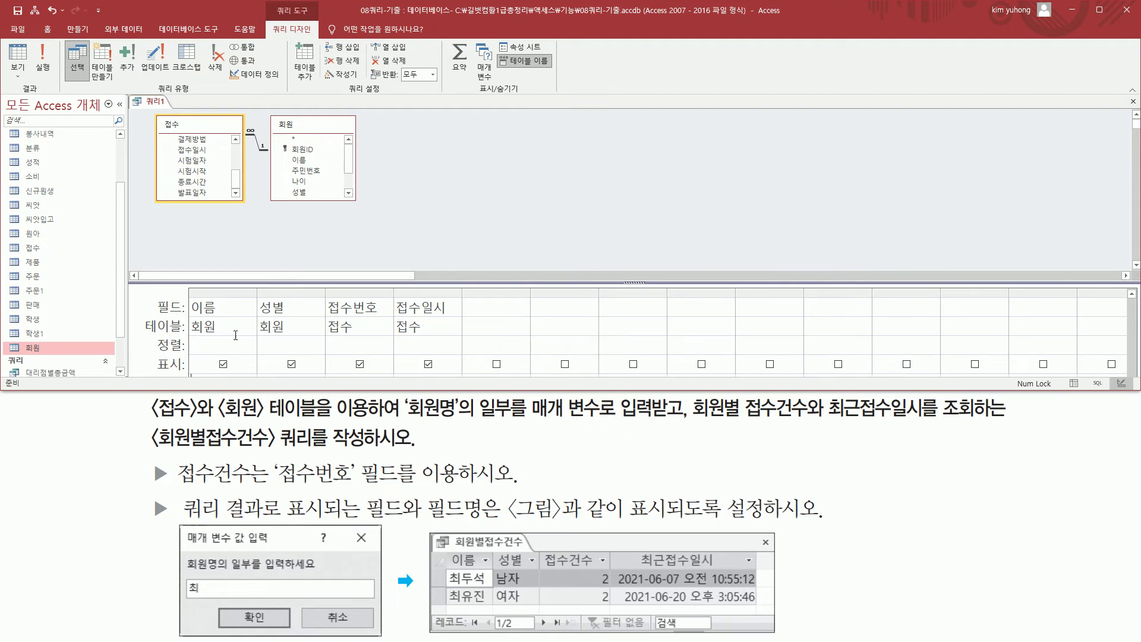
{"action": "left_click_drag", "start_coordinate": [149, 79], "coordinate": [196, 94]}
{"action": "key", "text": "Escape"}
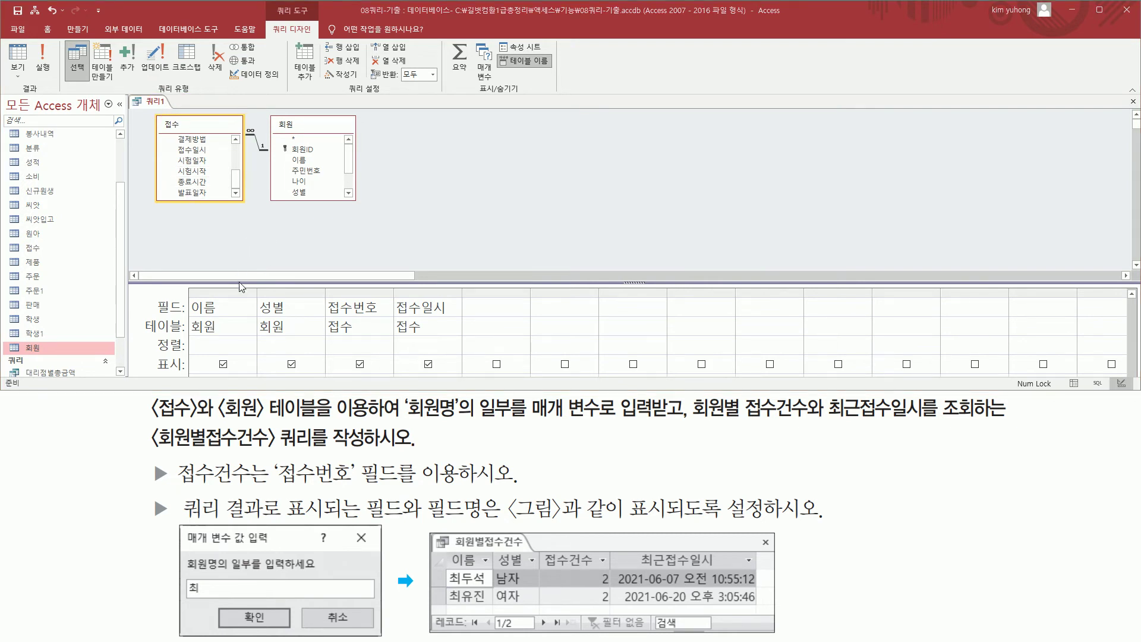
{"action": "left_click", "coordinate": [422, 276]}
{"action": "left_click", "coordinate": [398, 277]}
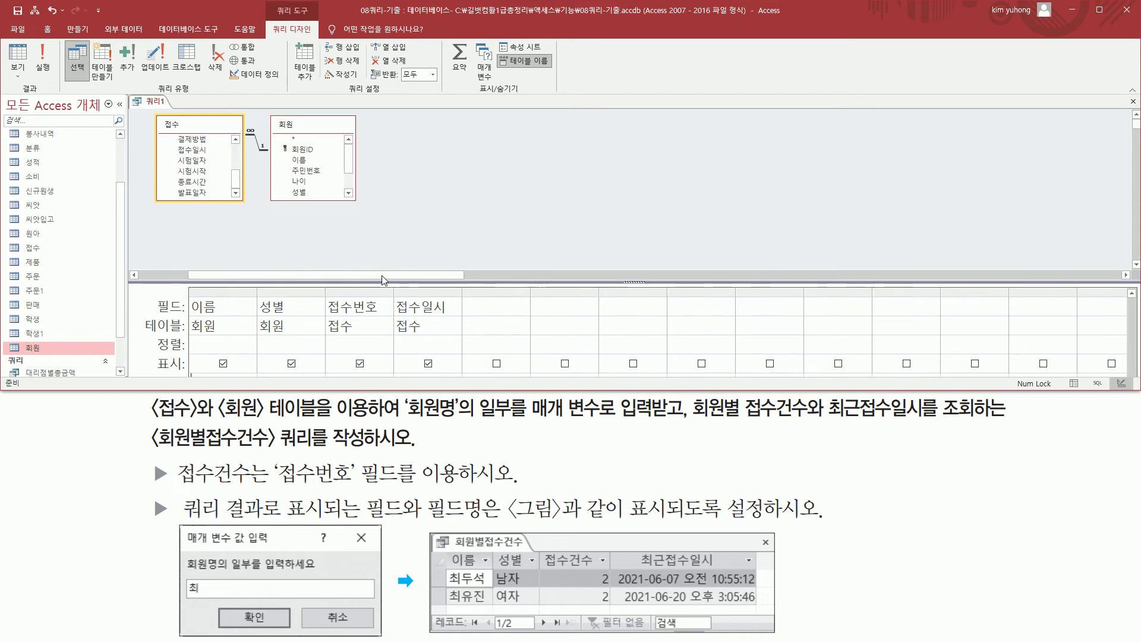
- Enlarge the query design grid to show the criteria rows, and widen the 이름 column for a long criterion
{"action": "left_click_drag", "start_coordinate": [355, 285], "coordinate": [359, 231]}
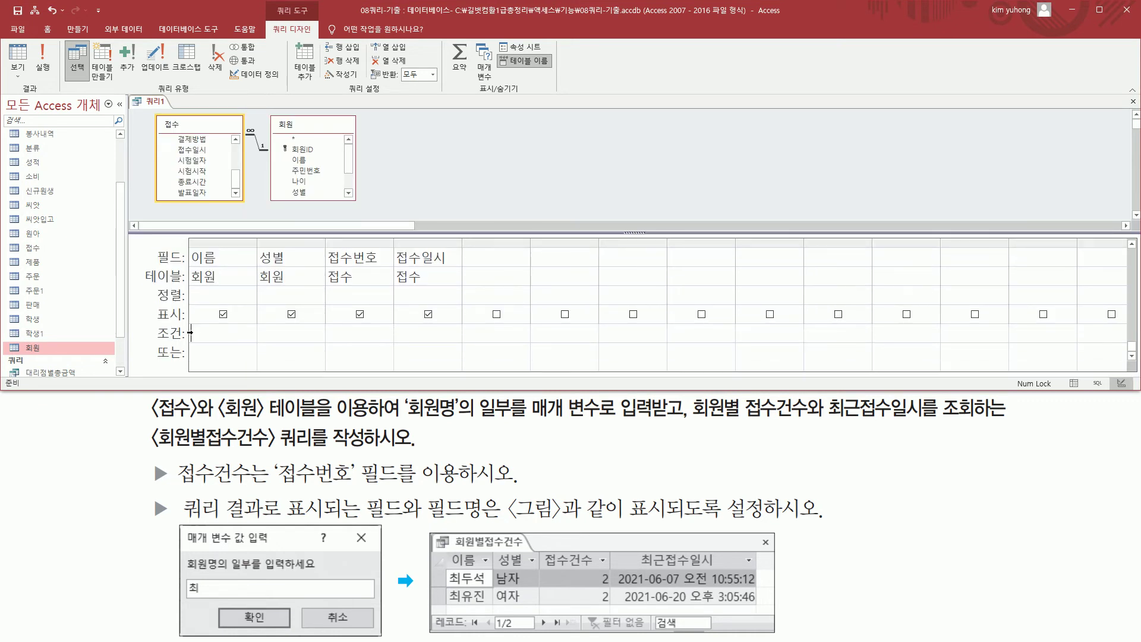
{"action": "left_click_drag", "start_coordinate": [191, 252], "coordinate": [220, 266]}
{"action": "left_click_drag", "start_coordinate": [191, 326], "coordinate": [260, 342]}
{"action": "key", "text": "Escape"}
{"action": "left_click", "coordinate": [229, 334]}
{"action": "left_click_drag", "start_coordinate": [257, 240], "coordinate": [445, 242]}
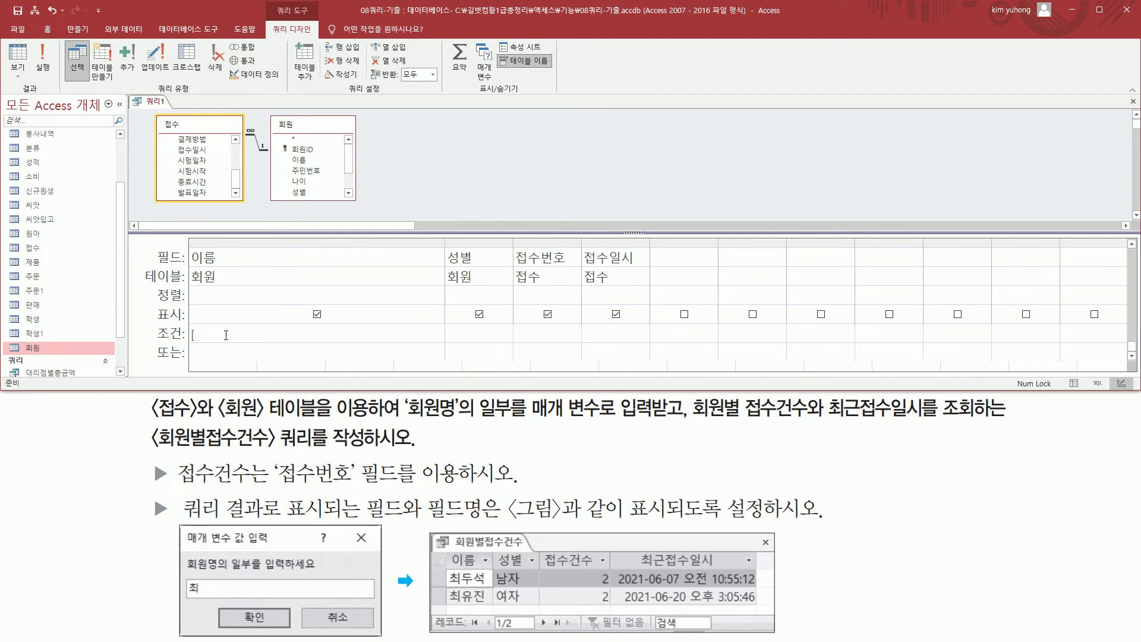
- Enter the parameter prompt [회원명의 일부를 입력하세요] as the criterion for the 이름 field
{"action": "mouse_move", "coordinate": [182, 588]}
{"action": "left_mouse_down"}
{"action": "mouse_move", "coordinate": [337, 561]}
{"action": "mouse_move", "coordinate": [339, 548]}
{"action": "left_mouse_up"}
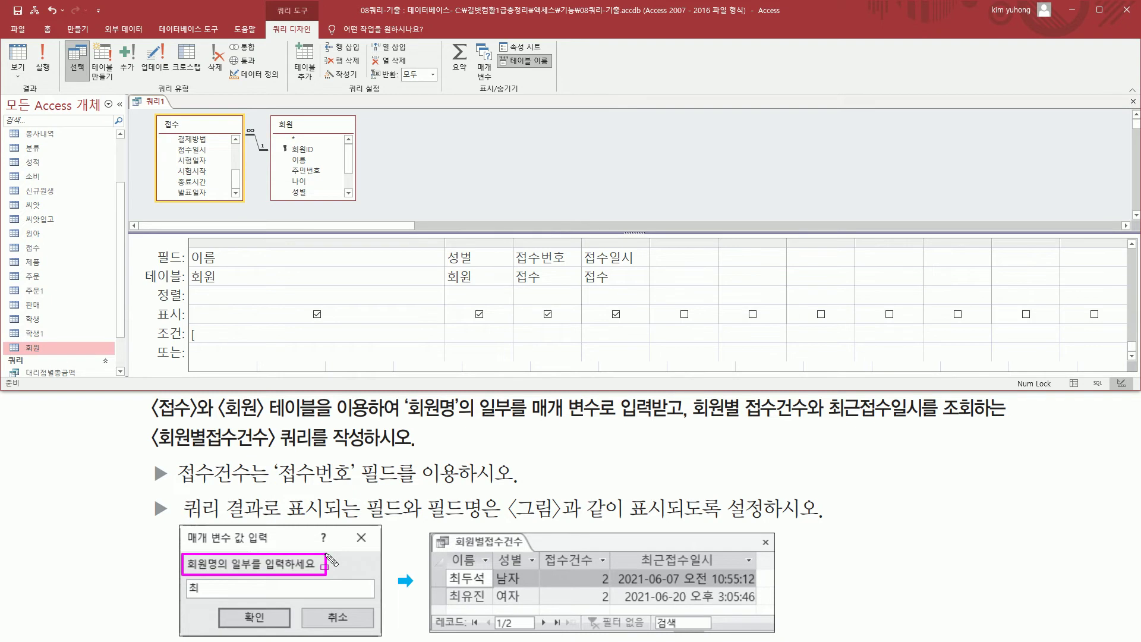
{"action": "key", "text": "Escape"}
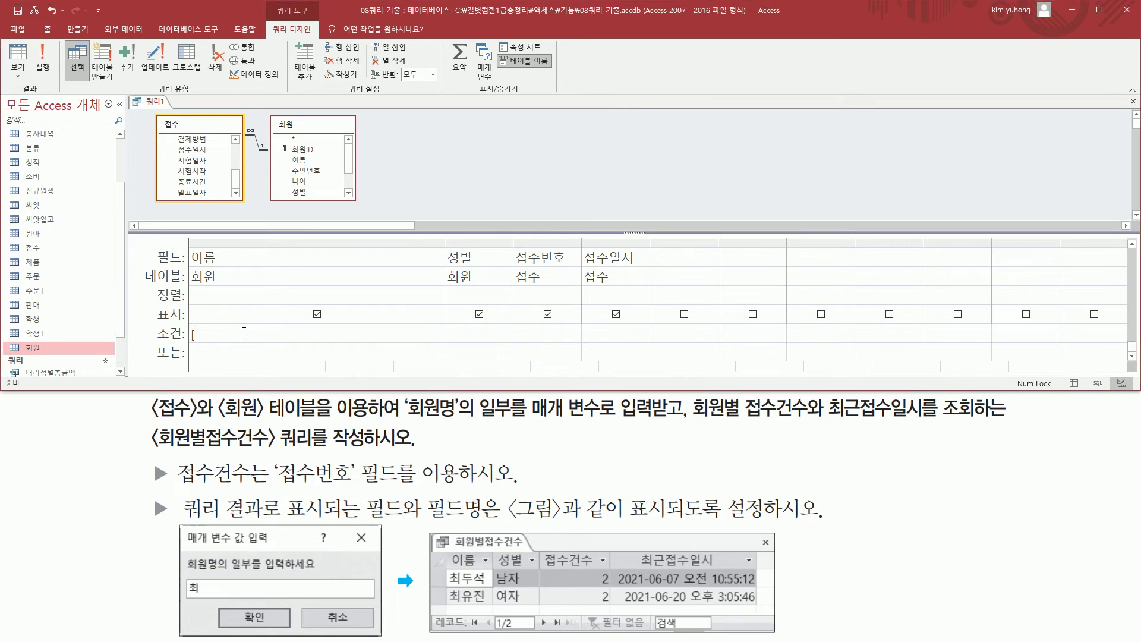
{"action": "type", "text": "원명의 일부를 입력"}
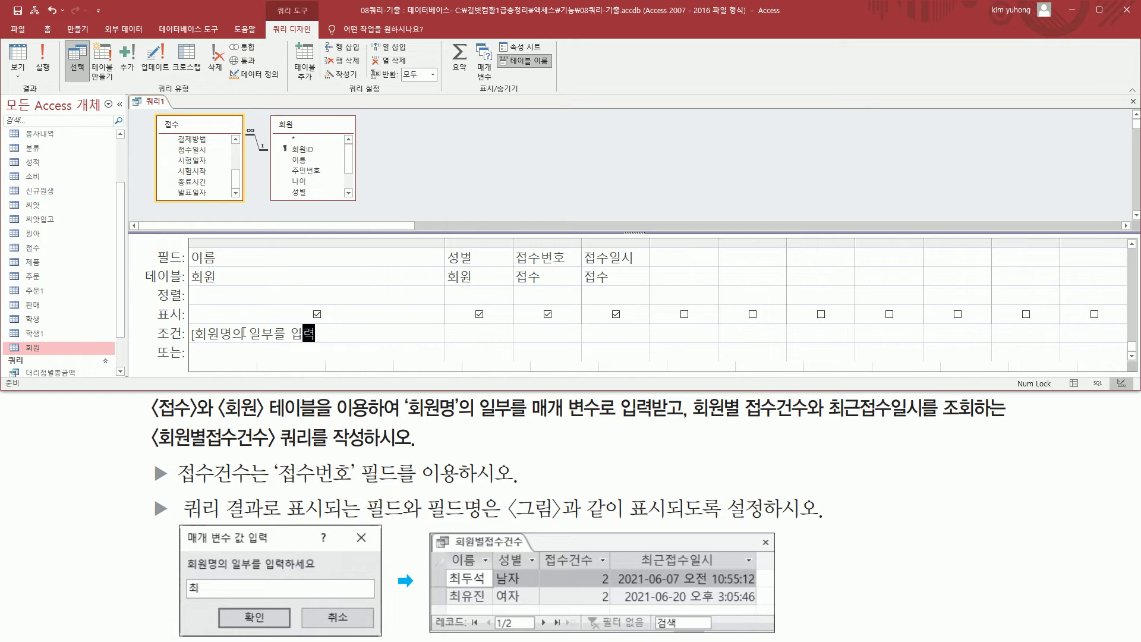
{"action": "type", "text": "핫세요"}
{"action": "key", "text": "shift+Home"}
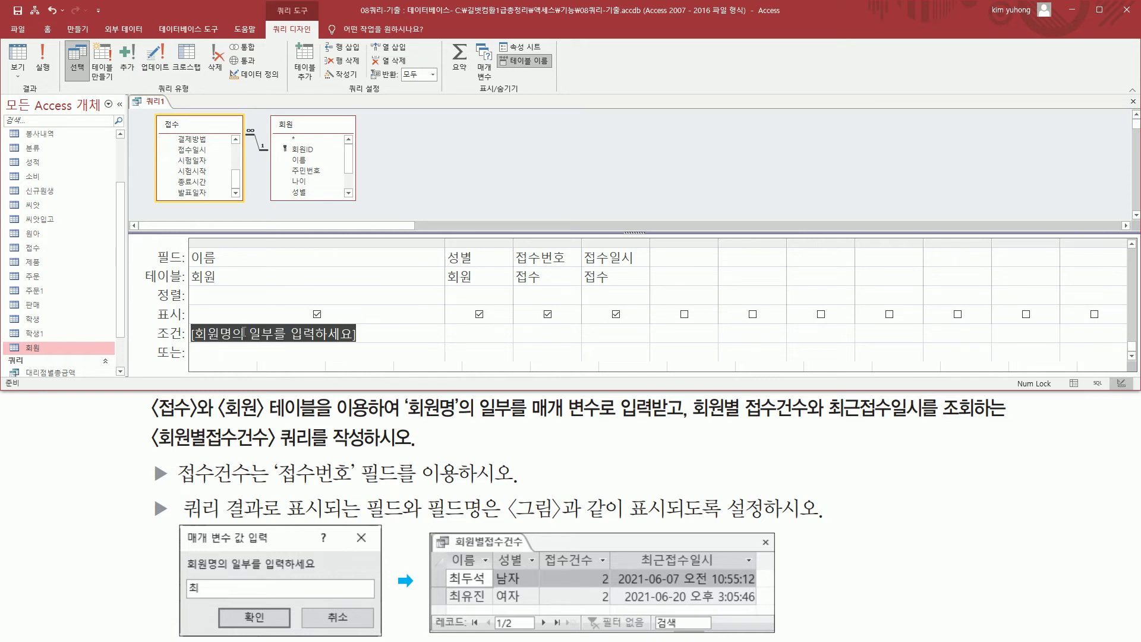
- Put the like operator in front of the parameter prompt in the 이름 criterion
{"action": "mouse_move", "coordinate": [406, 418]}
{"action": "left_mouse_down"}
{"action": "mouse_move", "coordinate": [538, 437]}
{"action": "mouse_move", "coordinate": [472, 416]}
{"action": "left_mouse_up"}
{"action": "key", "text": "Escape"}
{"action": "left_click", "coordinate": [225, 332]}
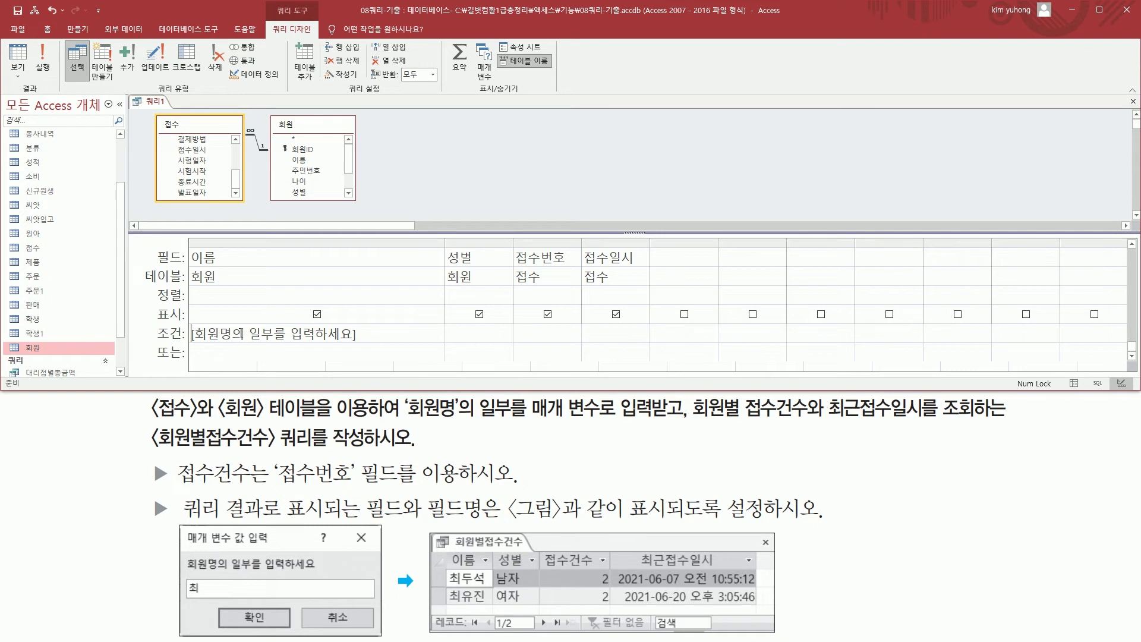
{"action": "triple_click", "coordinate": [241, 333]}
{"action": "left_click", "coordinate": [241, 334]}
{"action": "type", "text": "ㅣㅑ"}
{"action": "key", "text": "BackSpace"}
{"action": "key", "text": "BackSpace"}
{"action": "type", "text": "l"}
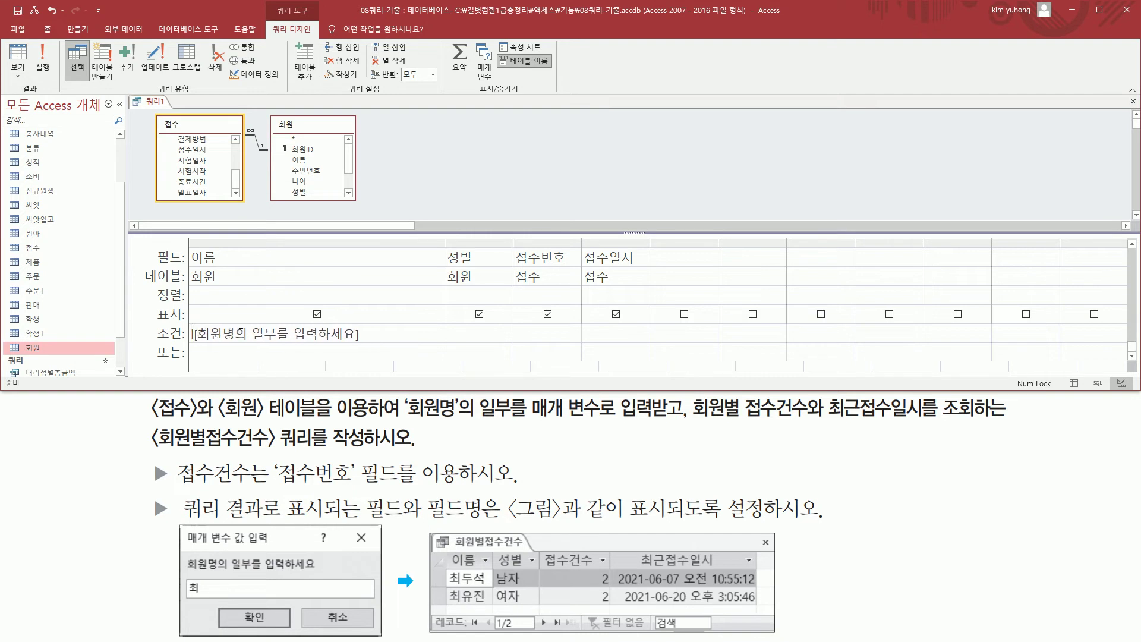
{"action": "type", "text": "ike"}
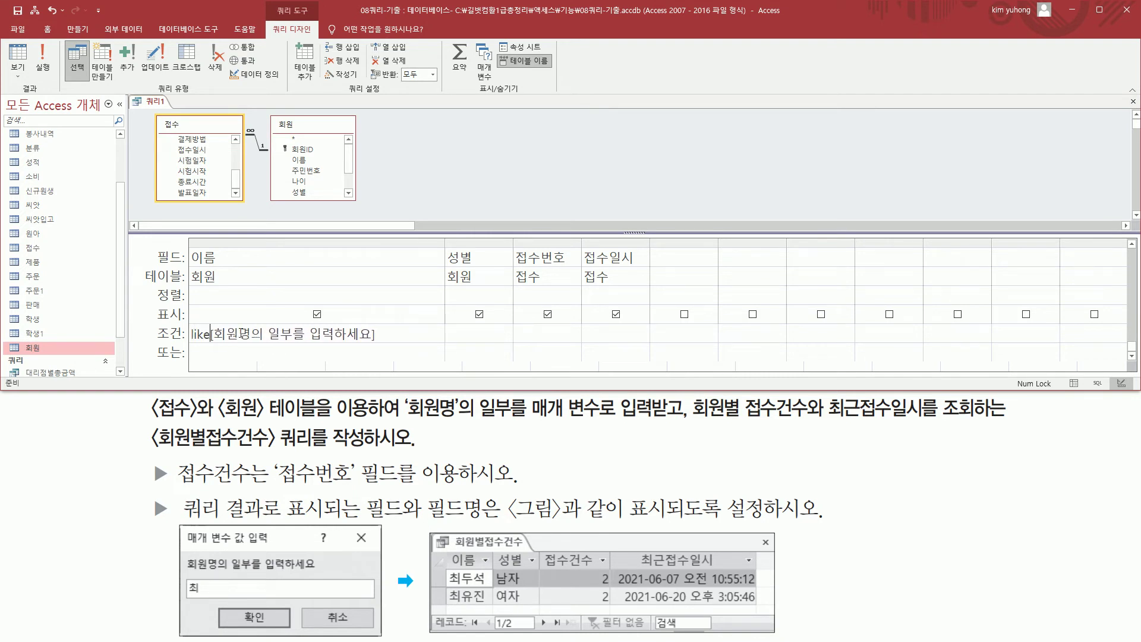
- Complete the 이름 criterion as Like "*" & [회원명의 일부를 입력하세요] & "*" and widen the column to fit it
{"action": "type", "text": " \"8"}
{"action": "key", "text": "BackSpace"}
{"action": "type", "text": "*\" "}
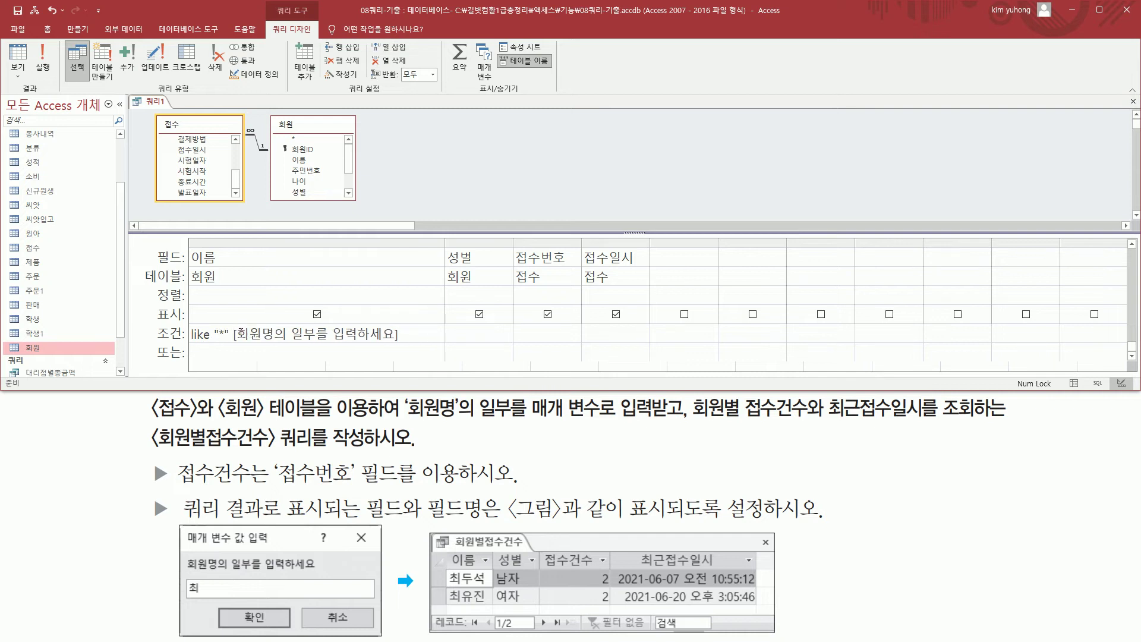
{"action": "type", "text": "& "}
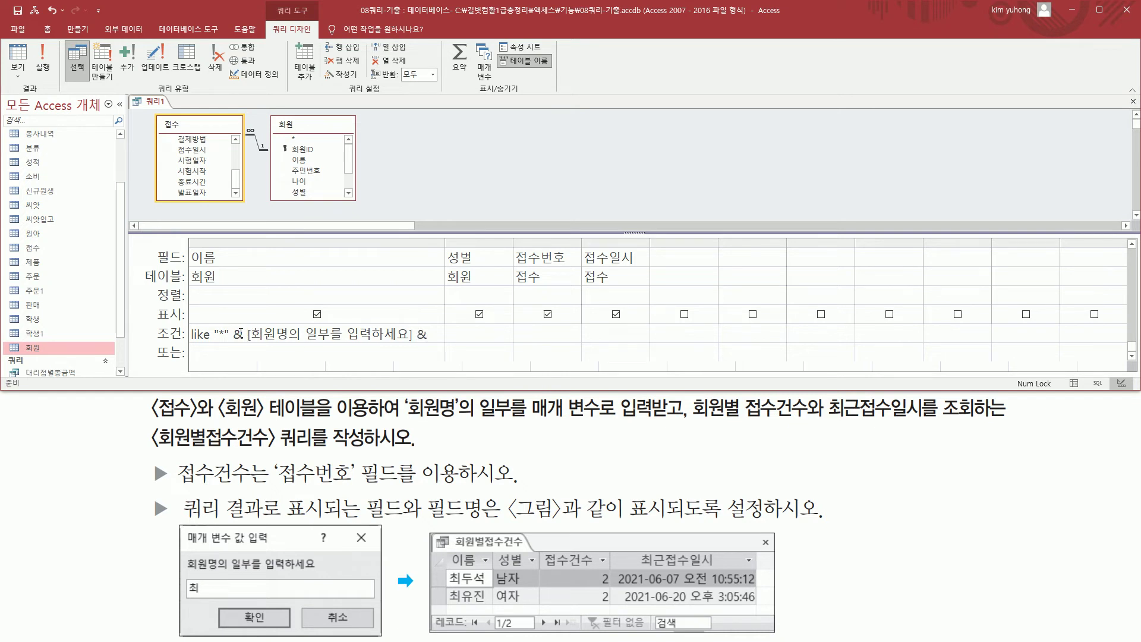
{"action": "type", "text": "*\""}
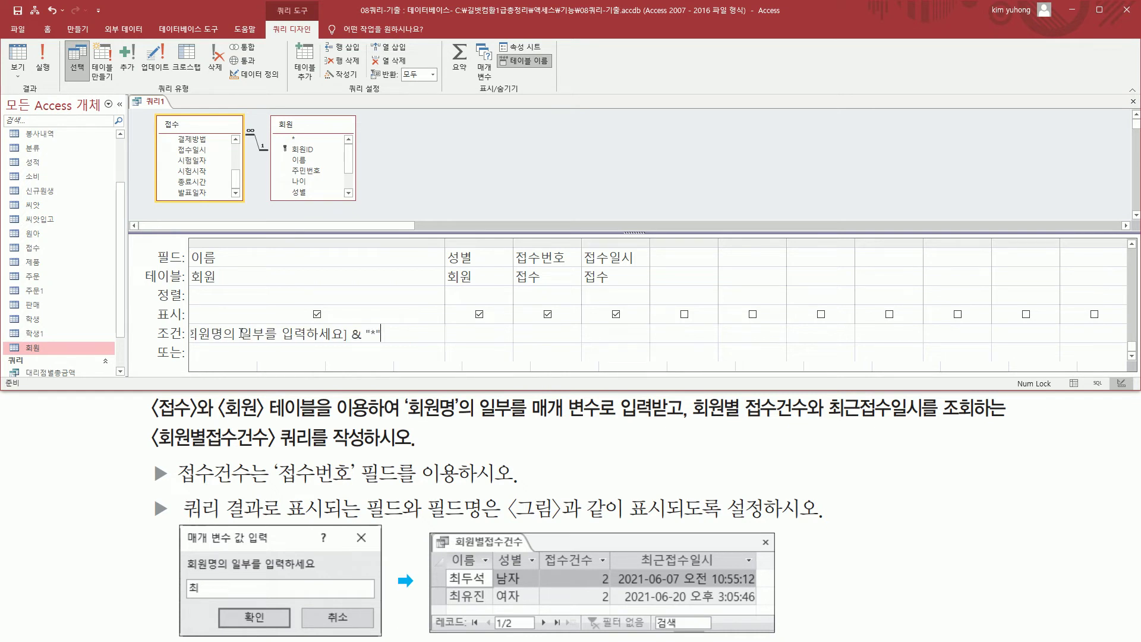
{"action": "key", "text": "Return"}
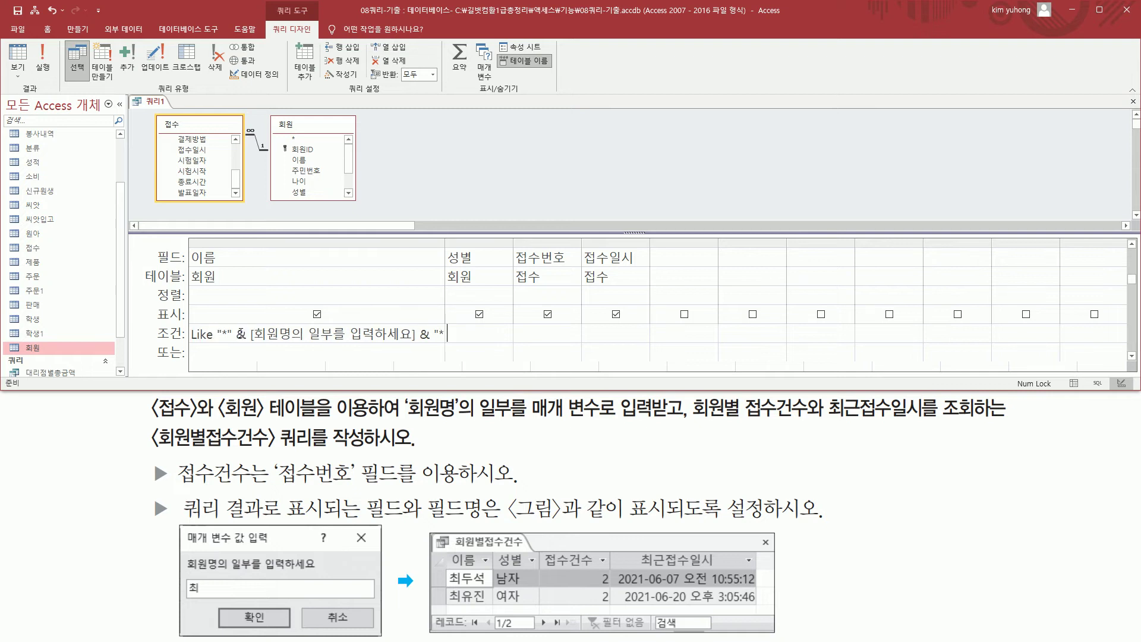
{"action": "left_click_drag", "start_coordinate": [444, 242], "coordinate": [491, 242]}
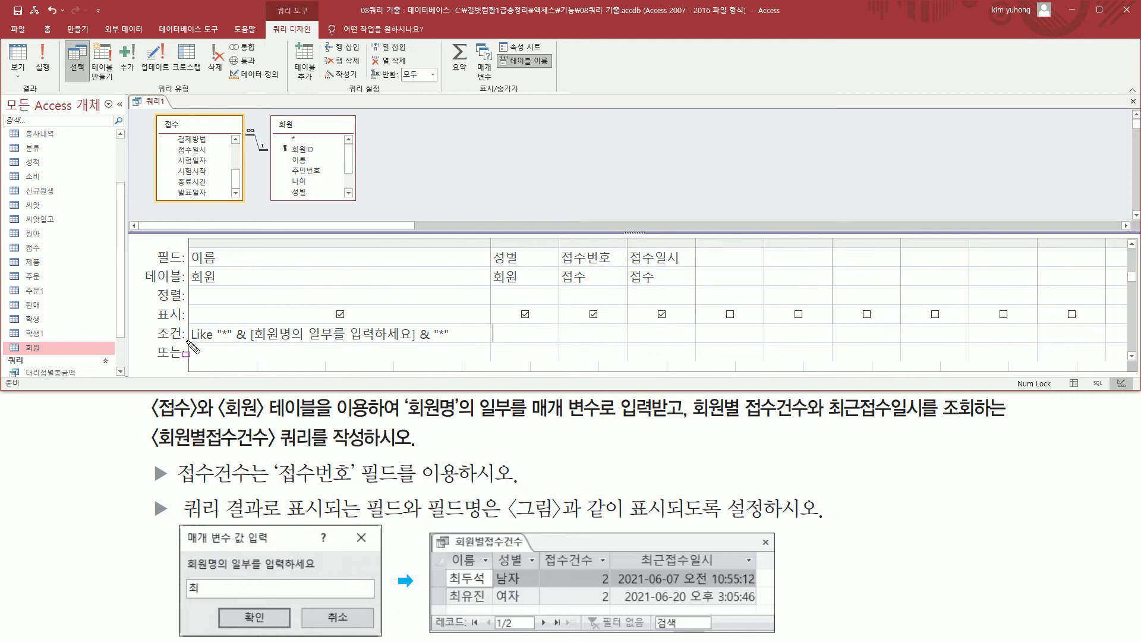
{"action": "mouse_move", "coordinate": [188, 343]}
{"action": "left_mouse_down"}
{"action": "mouse_move", "coordinate": [464, 342]}
{"action": "mouse_move", "coordinate": [462, 322]}
{"action": "left_mouse_up"}
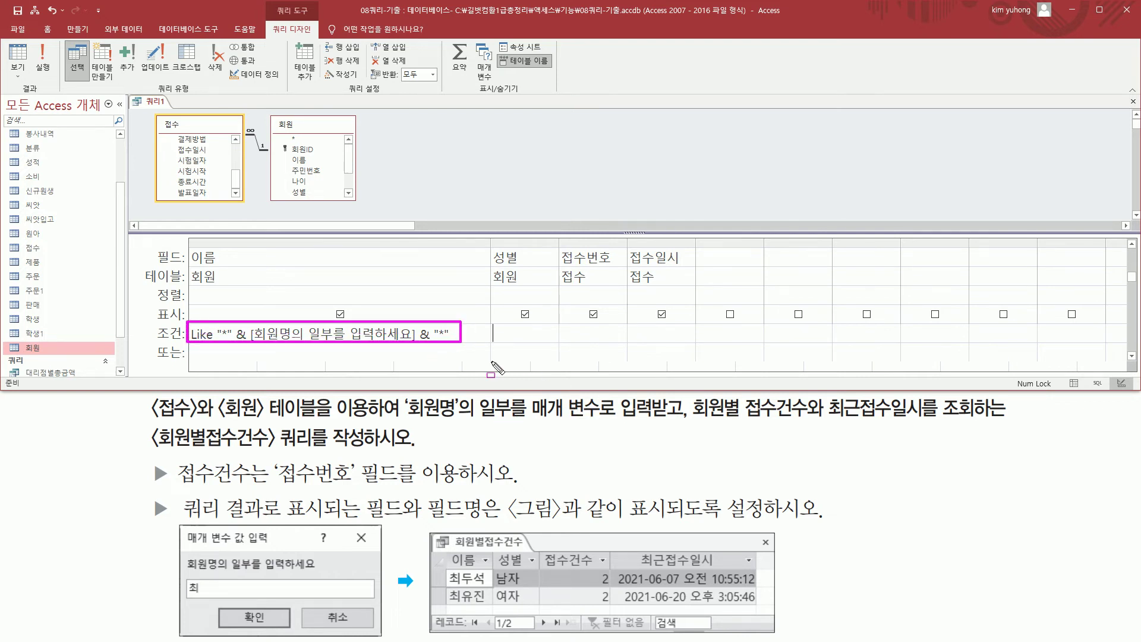
{"action": "key", "text": "Escape"}
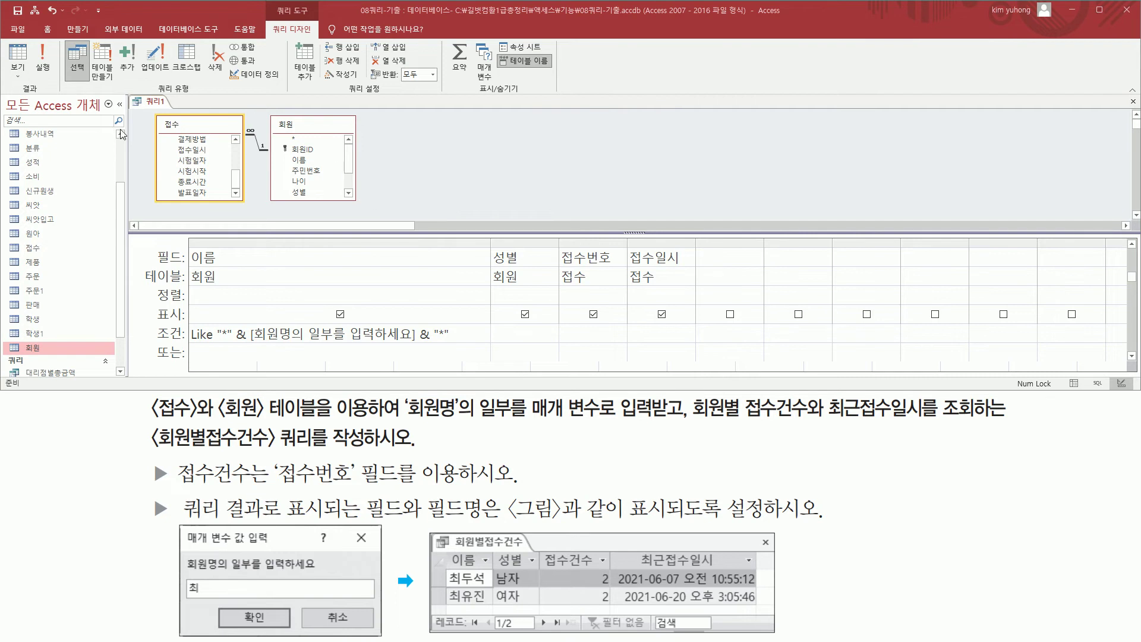
- Run the query with 최 as the partial member name to test the parameter
{"action": "left_click", "coordinate": [42, 65]}
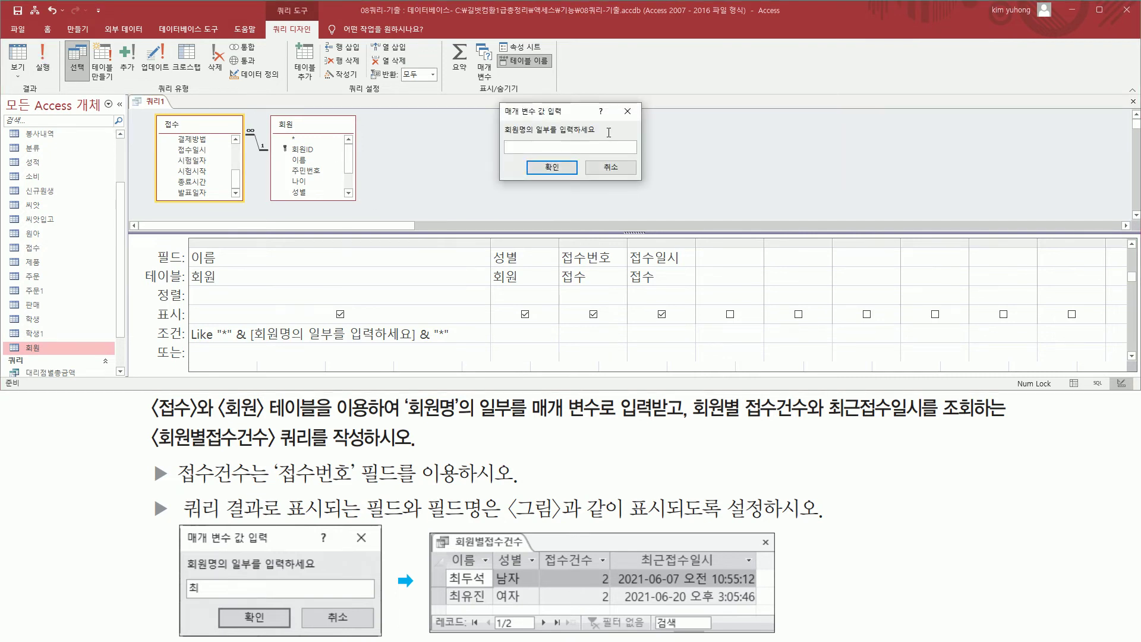
{"action": "mouse_move", "coordinate": [497, 104]}
{"action": "left_mouse_down"}
{"action": "mouse_move", "coordinate": [623, 158]}
{"action": "mouse_move", "coordinate": [644, 180]}
{"action": "left_mouse_up"}
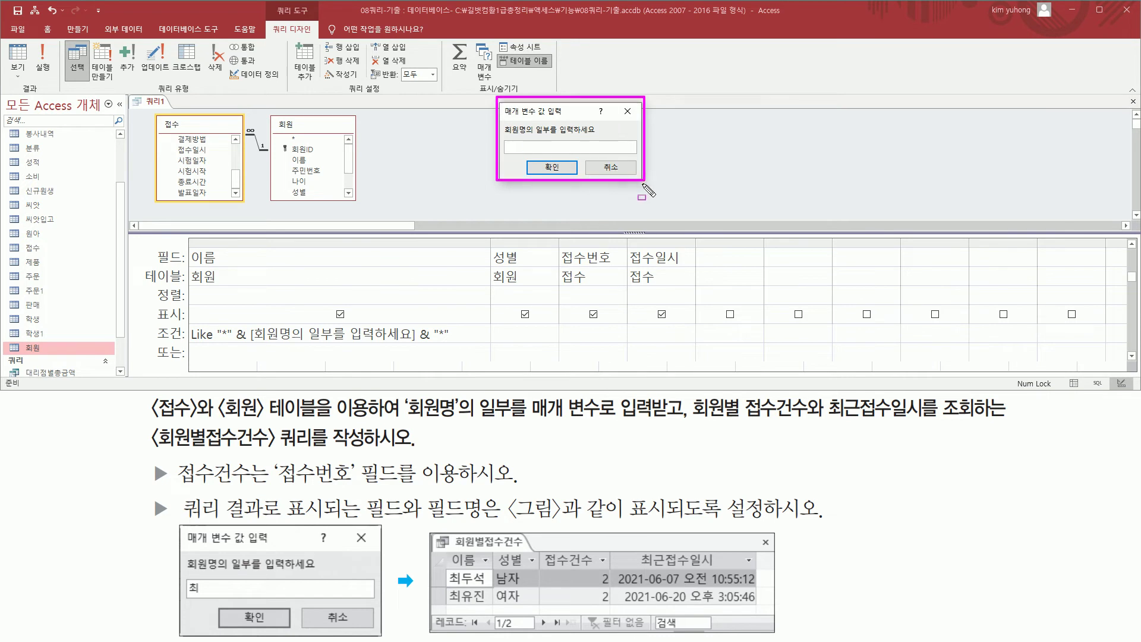
{"action": "mouse_move", "coordinate": [173, 526]}
{"action": "left_mouse_down"}
{"action": "mouse_move", "coordinate": [199, 561]}
{"action": "mouse_move", "coordinate": [380, 634]}
{"action": "left_mouse_up"}
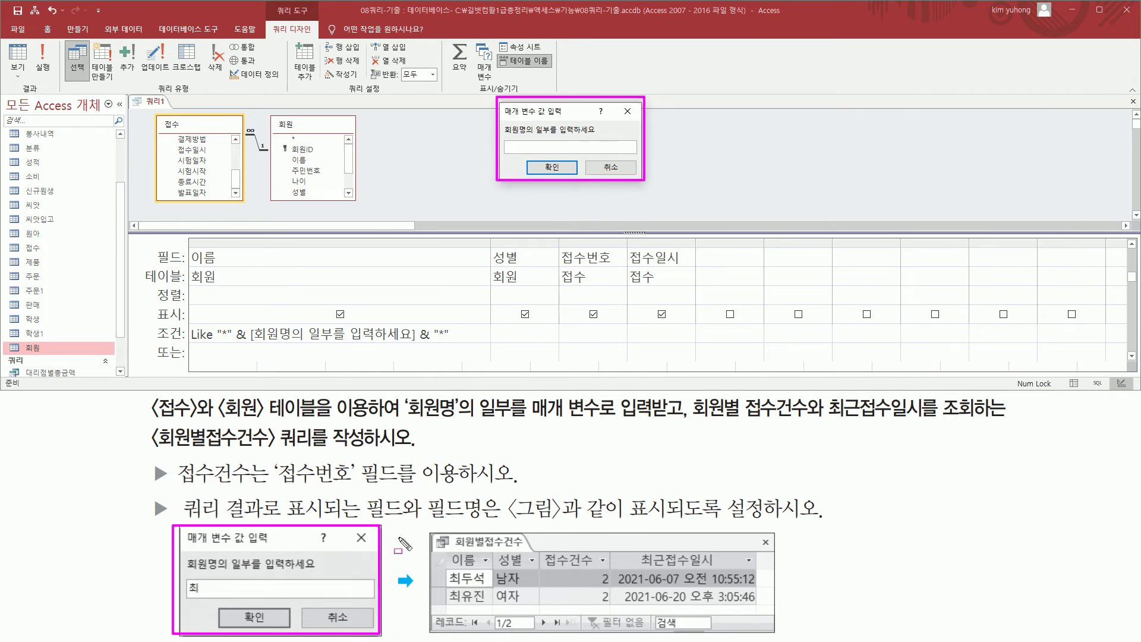
{"action": "key", "text": "Escape"}
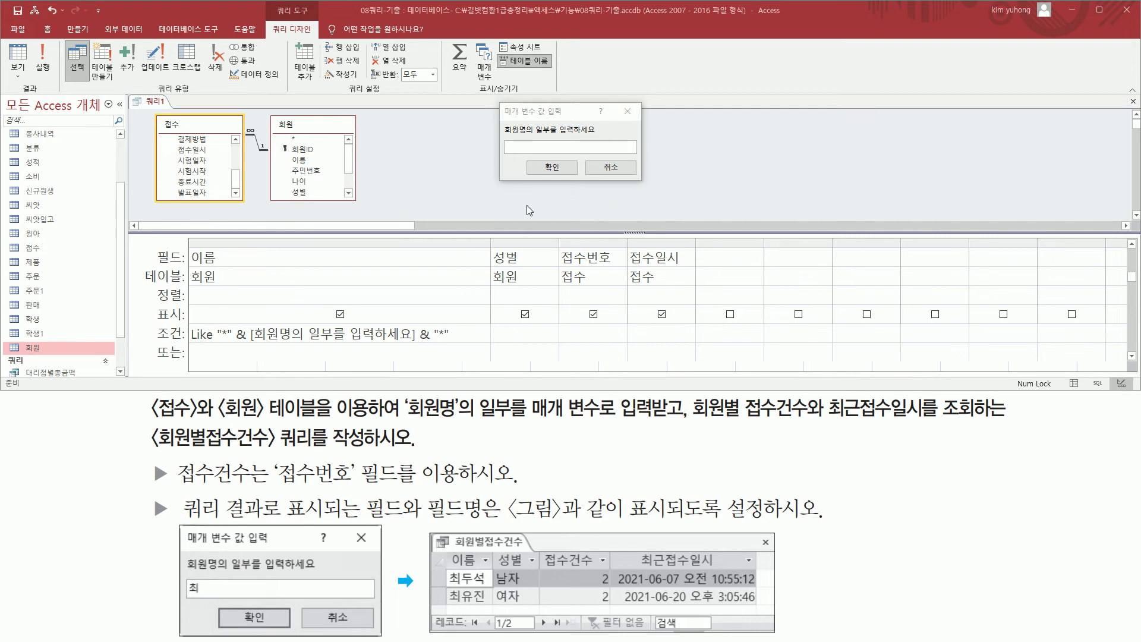
{"action": "left_click", "coordinate": [519, 145]}
{"action": "type", "text": "chl"}
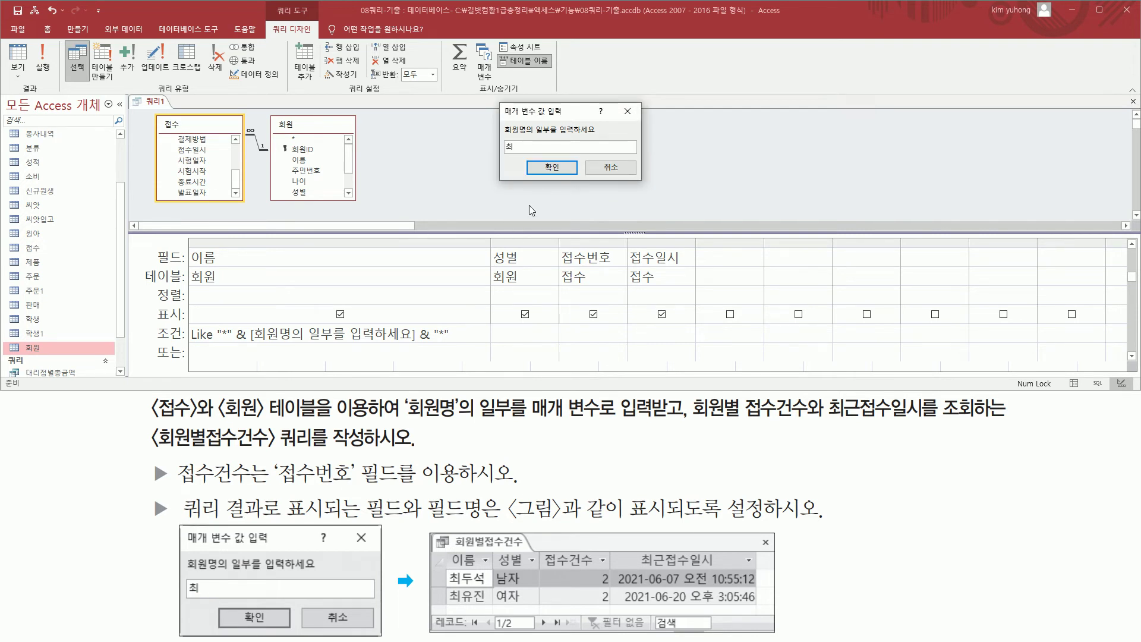
{"action": "left_click", "coordinate": [549, 168]}
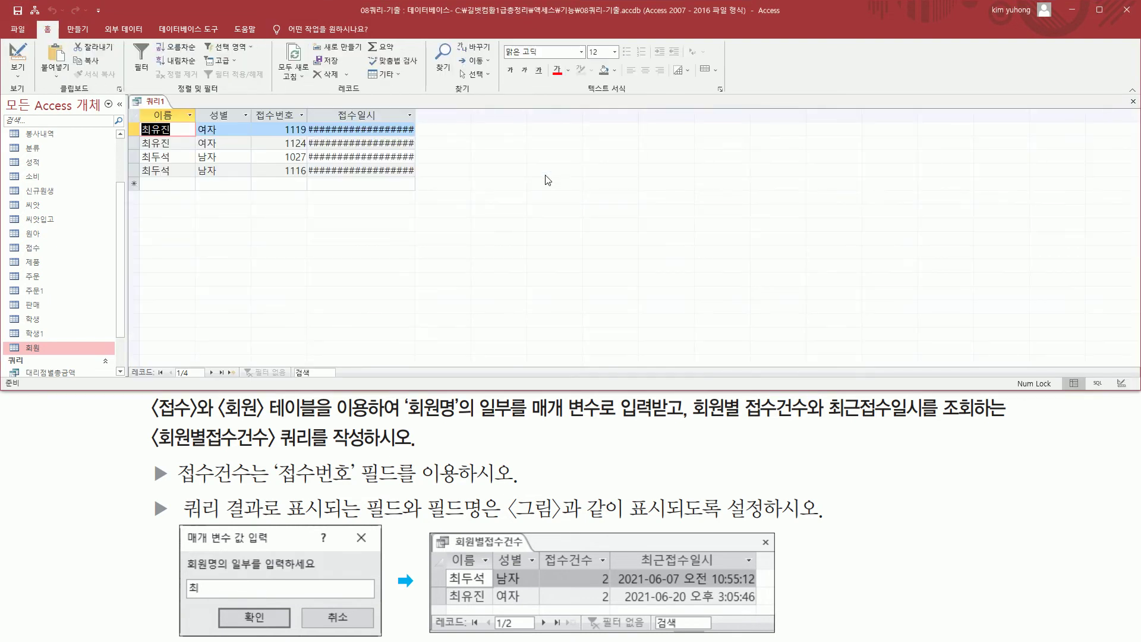
- Widen the 접수일시 column in the query results so the full dates and times fit
{"action": "left_click_drag", "start_coordinate": [141, 116], "coordinate": [155, 184]}
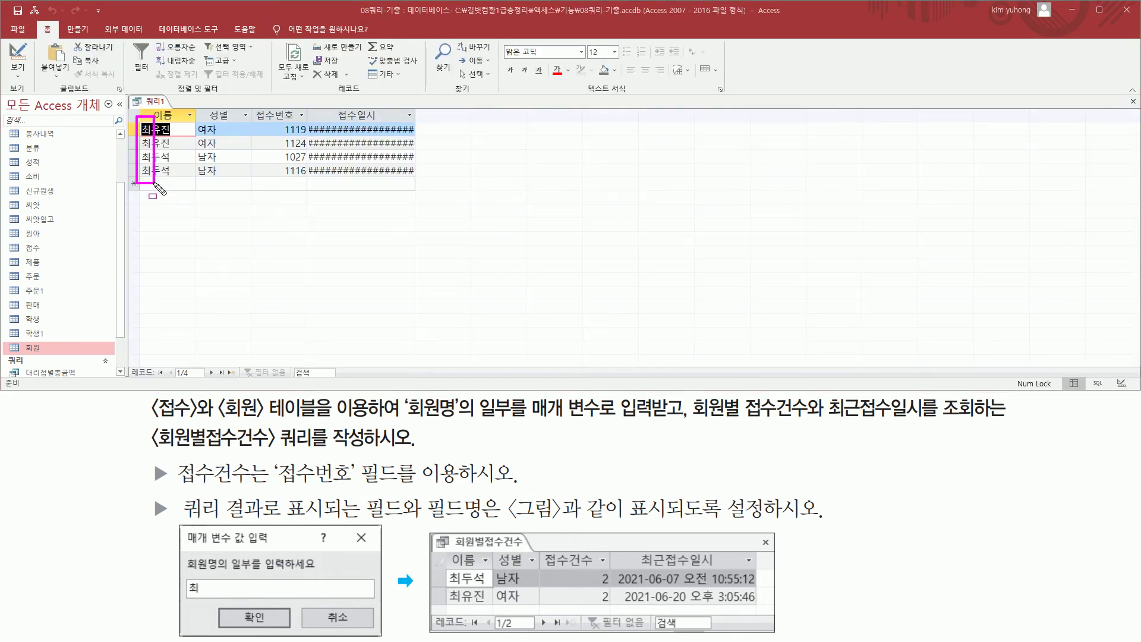
{"action": "left_click_drag", "start_coordinate": [154, 184], "coordinate": [152, 183]}
{"action": "mouse_move", "coordinate": [136, 112]}
{"action": "left_mouse_down"}
{"action": "mouse_move", "coordinate": [184, 148]}
{"action": "mouse_move", "coordinate": [190, 179]}
{"action": "left_mouse_up"}
{"action": "mouse_move", "coordinate": [194, 119]}
{"action": "left_mouse_down"}
{"action": "mouse_move", "coordinate": [225, 143]}
{"action": "mouse_move", "coordinate": [208, 172]}
{"action": "mouse_move", "coordinate": [220, 178]}
{"action": "left_mouse_up"}
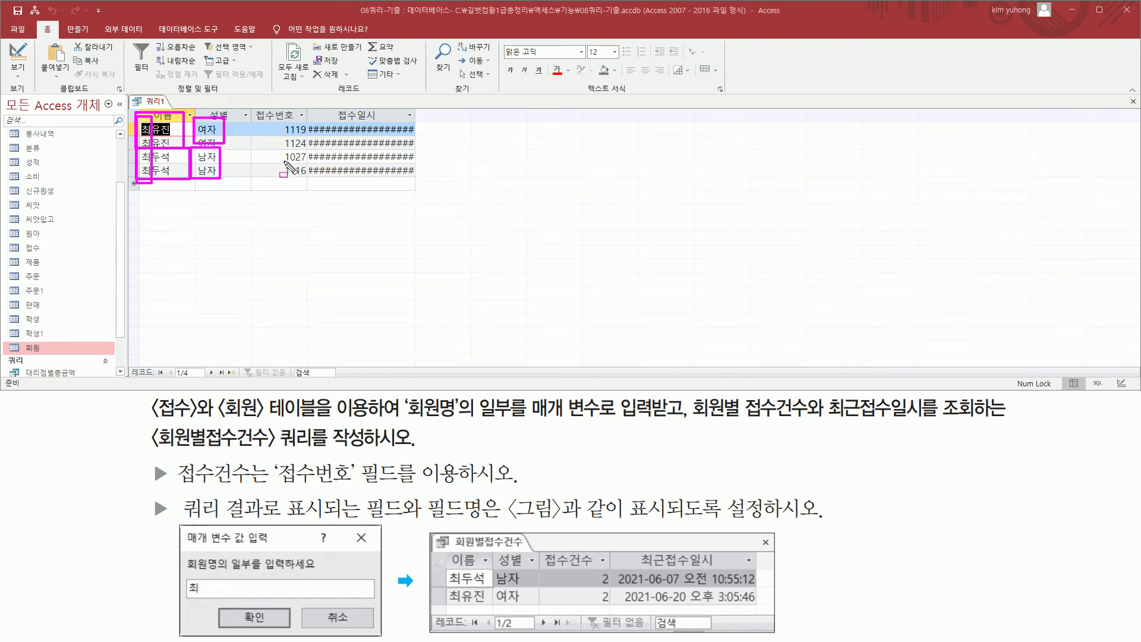
{"action": "left_click_drag", "start_coordinate": [274, 118], "coordinate": [311, 147]}
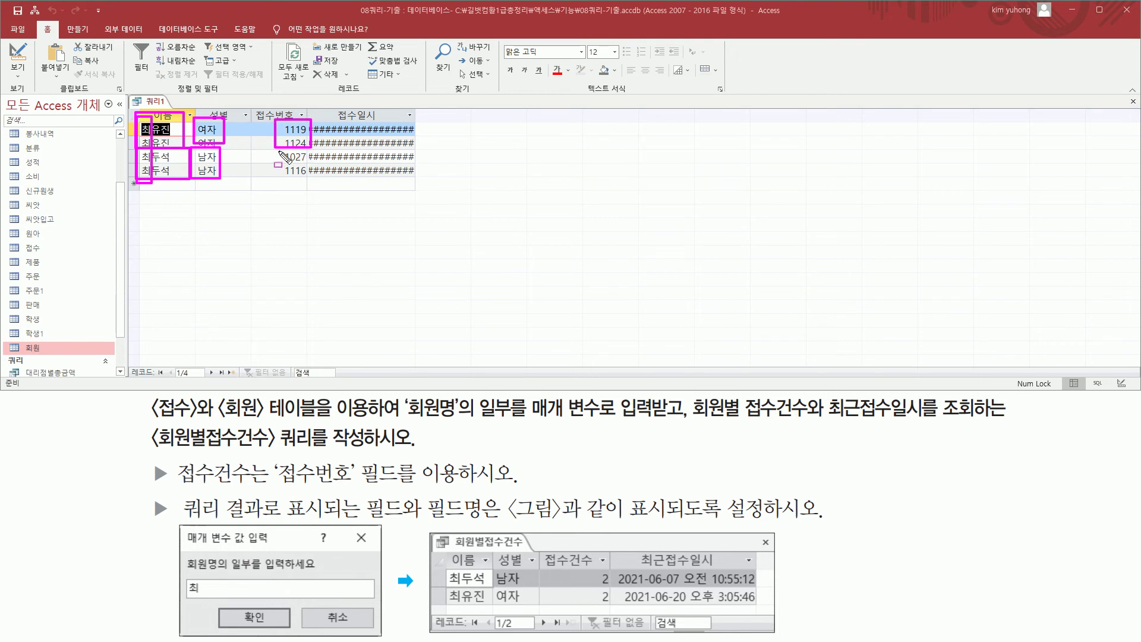
{"action": "key", "text": "Escape"}
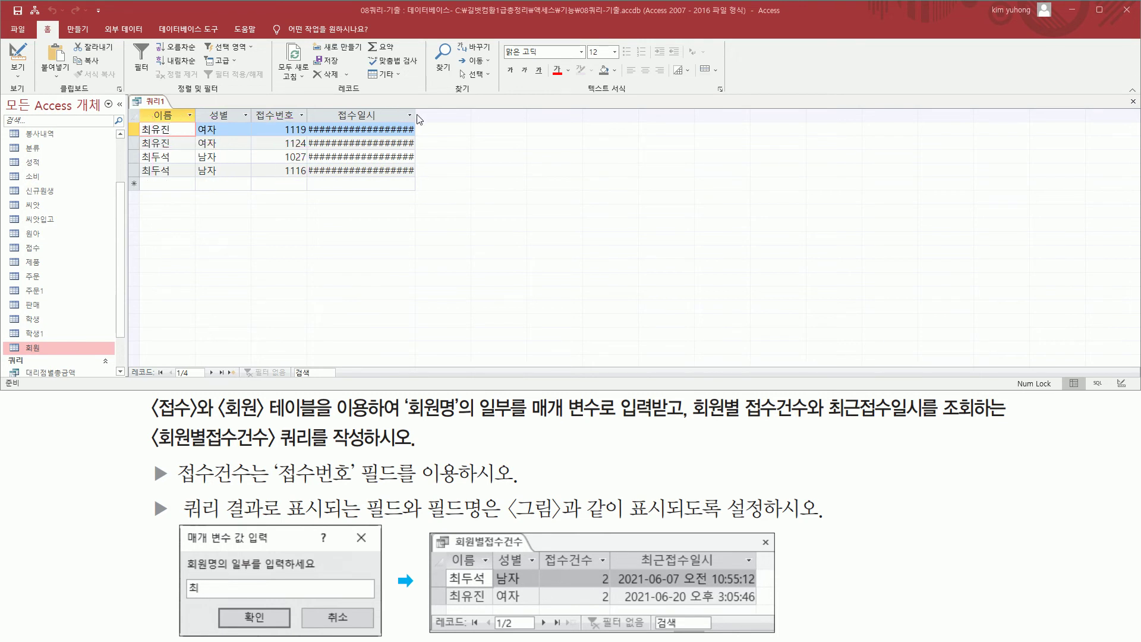
{"action": "left_click", "coordinate": [413, 116]}
{"action": "left_click", "coordinate": [415, 114]}
{"action": "mouse_move", "coordinate": [416, 114]}
{"action": "left_mouse_down"}
{"action": "mouse_move", "coordinate": [451, 114]}
{"action": "mouse_move", "coordinate": [428, 113]}
{"action": "left_mouse_up"}
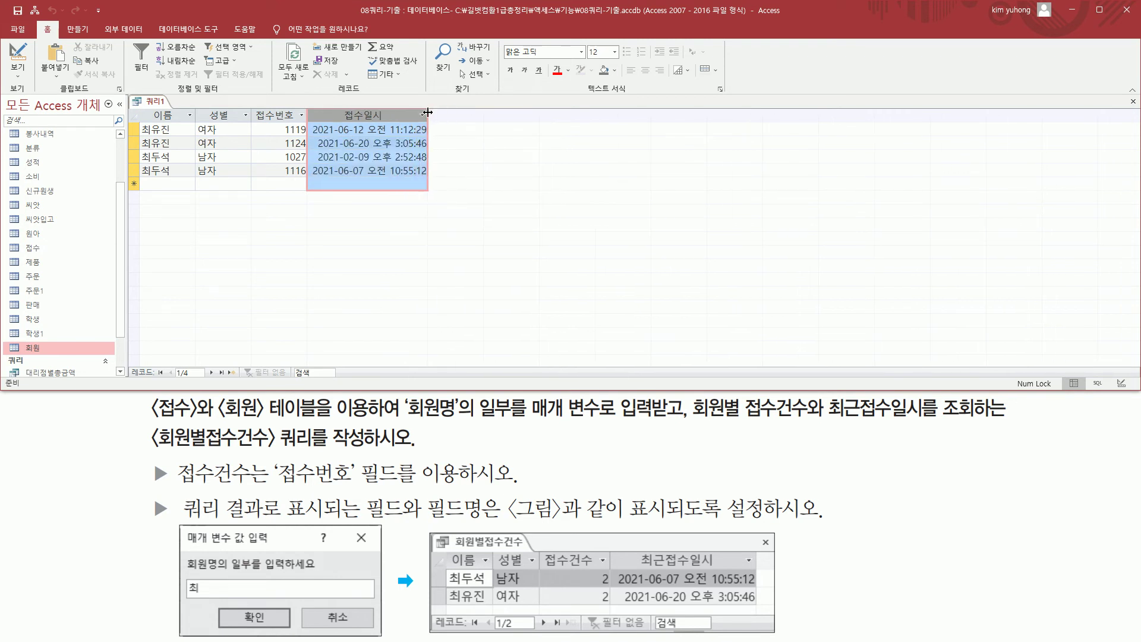
{"action": "left_click", "coordinate": [368, 183]}
- Compare each member's 접수일시 values in the results with the 최근접수일시 values in the exercise's sample output
{"action": "left_click_drag", "start_coordinate": [138, 148], "coordinate": [181, 180]}
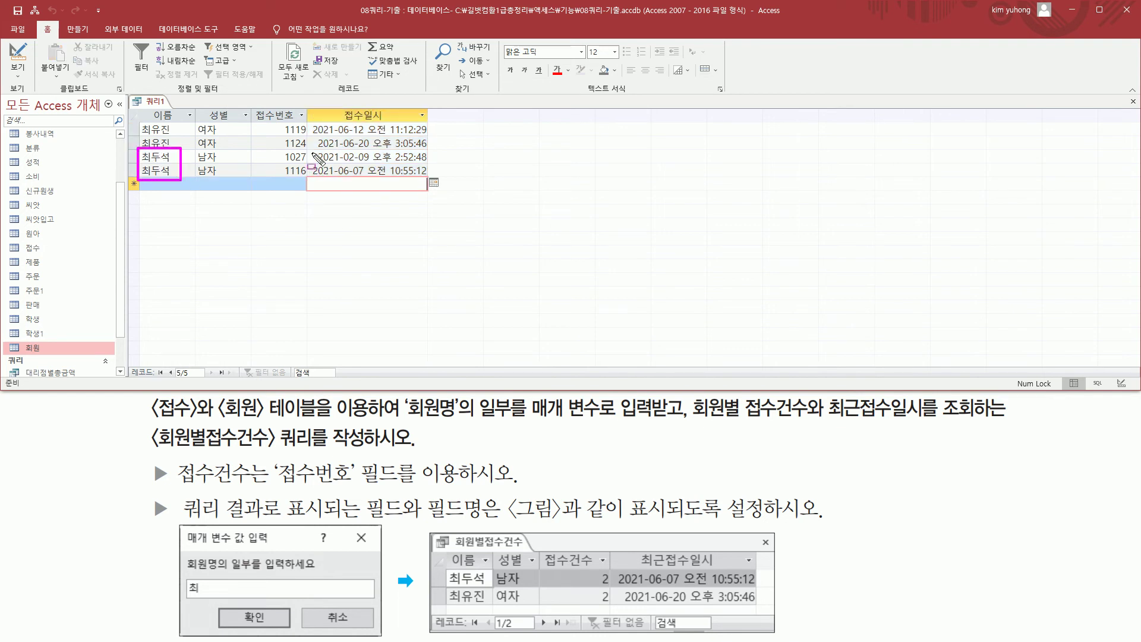
{"action": "mouse_move", "coordinate": [306, 148]}
{"action": "left_mouse_down"}
{"action": "mouse_move", "coordinate": [432, 163]}
{"action": "mouse_move", "coordinate": [313, 170]}
{"action": "mouse_move", "coordinate": [322, 177]}
{"action": "mouse_move", "coordinate": [430, 176]}
{"action": "left_mouse_up"}
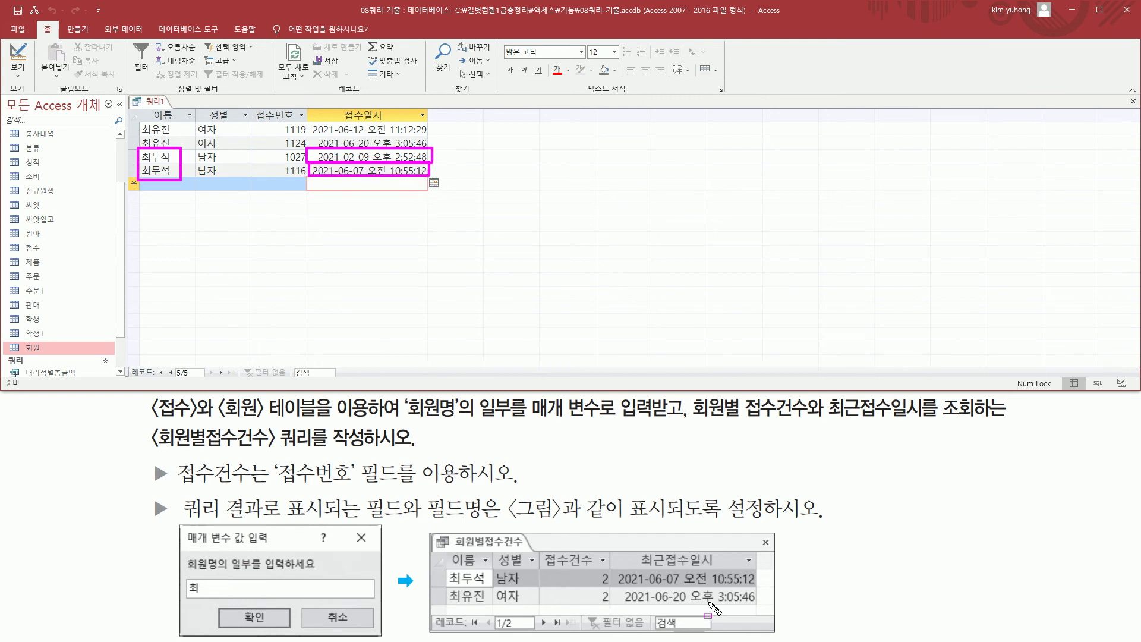
{"action": "left_click_drag", "start_coordinate": [824, 420], "coordinate": [984, 420]}
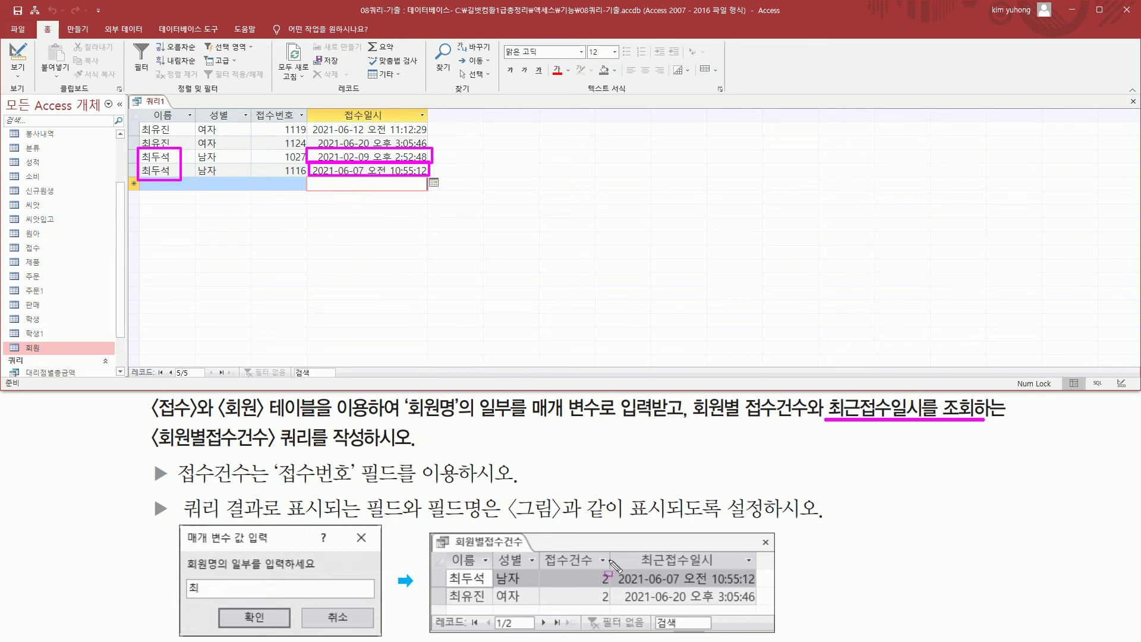
{"action": "left_click_drag", "start_coordinate": [447, 584], "coordinate": [485, 584]}
{"action": "left_click_drag", "start_coordinate": [612, 586], "coordinate": [765, 585]}
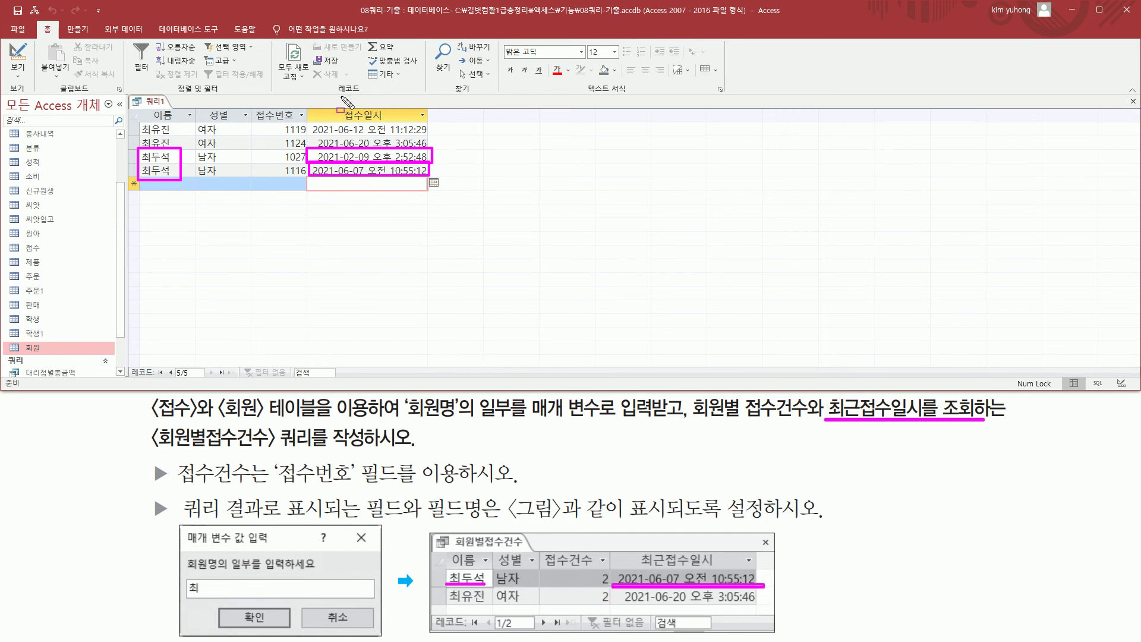
{"action": "mouse_move", "coordinate": [338, 134]}
{"action": "left_mouse_down"}
{"action": "mouse_move", "coordinate": [365, 134]}
{"action": "mouse_move", "coordinate": [360, 151]}
{"action": "mouse_move", "coordinate": [374, 151]}
{"action": "mouse_move", "coordinate": [372, 138]}
{"action": "mouse_move", "coordinate": [343, 138]}
{"action": "mouse_move", "coordinate": [344, 150]}
{"action": "mouse_move", "coordinate": [369, 149]}
{"action": "left_mouse_up"}
{"action": "left_click_drag", "start_coordinate": [445, 600], "coordinate": [479, 600]}
{"action": "left_click_drag", "start_coordinate": [624, 604], "coordinate": [751, 604]}
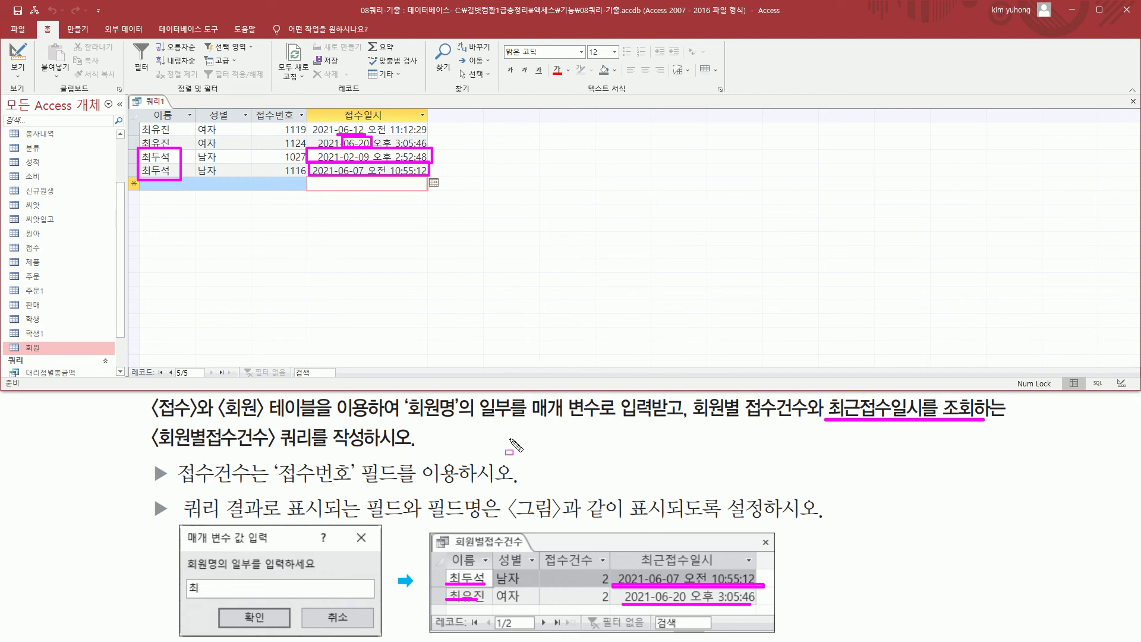
{"action": "key", "text": "e"}
{"action": "left_click_drag", "start_coordinate": [309, 147], "coordinate": [432, 161]}
{"action": "left_click_drag", "start_coordinate": [308, 164], "coordinate": [443, 177]}
{"action": "left_click_drag", "start_coordinate": [321, 127], "coordinate": [425, 138]}
{"action": "left_click_drag", "start_coordinate": [319, 143], "coordinate": [425, 159]}
{"action": "key", "text": "e"}
- Return to the query's design view and give the 접수번호 column the field name 접수건수
{"action": "left_click", "coordinate": [22, 55]}
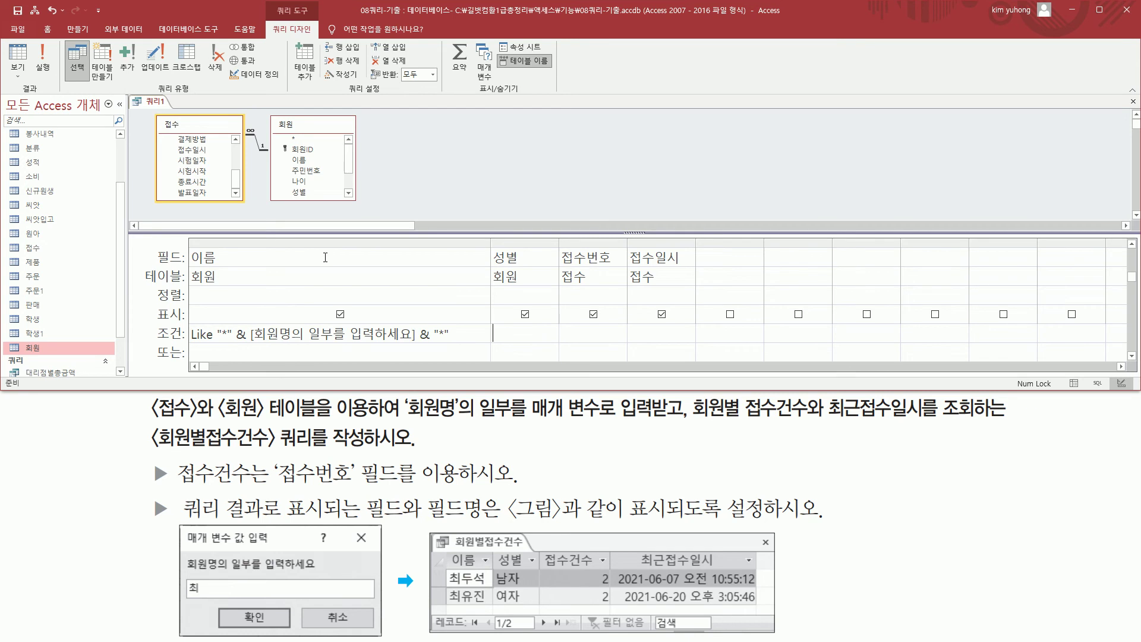
{"action": "mouse_move", "coordinate": [251, 485]}
{"action": "left_mouse_down"}
{"action": "mouse_move", "coordinate": [174, 483]}
{"action": "mouse_move", "coordinate": [226, 456]}
{"action": "mouse_move", "coordinate": [252, 482]}
{"action": "mouse_move", "coordinate": [395, 480]}
{"action": "left_mouse_up"}
{"action": "mouse_move", "coordinate": [561, 245]}
{"action": "left_mouse_down"}
{"action": "mouse_move", "coordinate": [576, 262]}
{"action": "mouse_move", "coordinate": [619, 265]}
{"action": "left_mouse_up"}
{"action": "key", "text": "Escape"}
{"action": "key", "text": "ctrl+2"}
{"action": "left_click_drag", "start_coordinate": [543, 548], "coordinate": [604, 569]}
{"action": "key", "text": "Escape"}
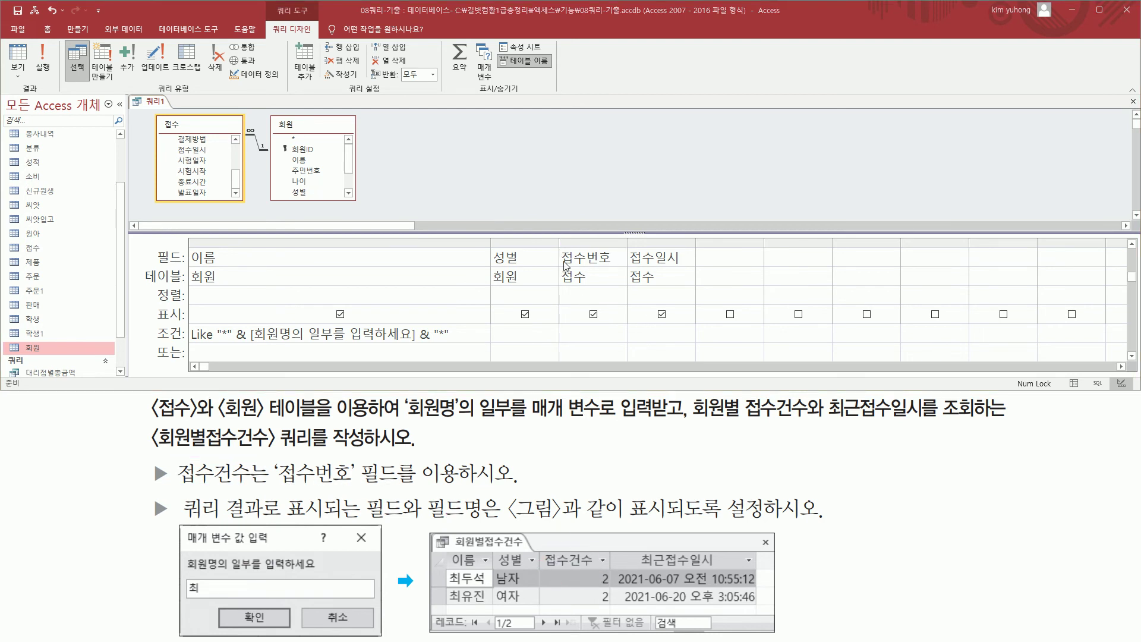
{"action": "left_click", "coordinate": [566, 257]}
{"action": "type", "text": "접수건수:"}
{"action": "left_click", "coordinate": [628, 246]}
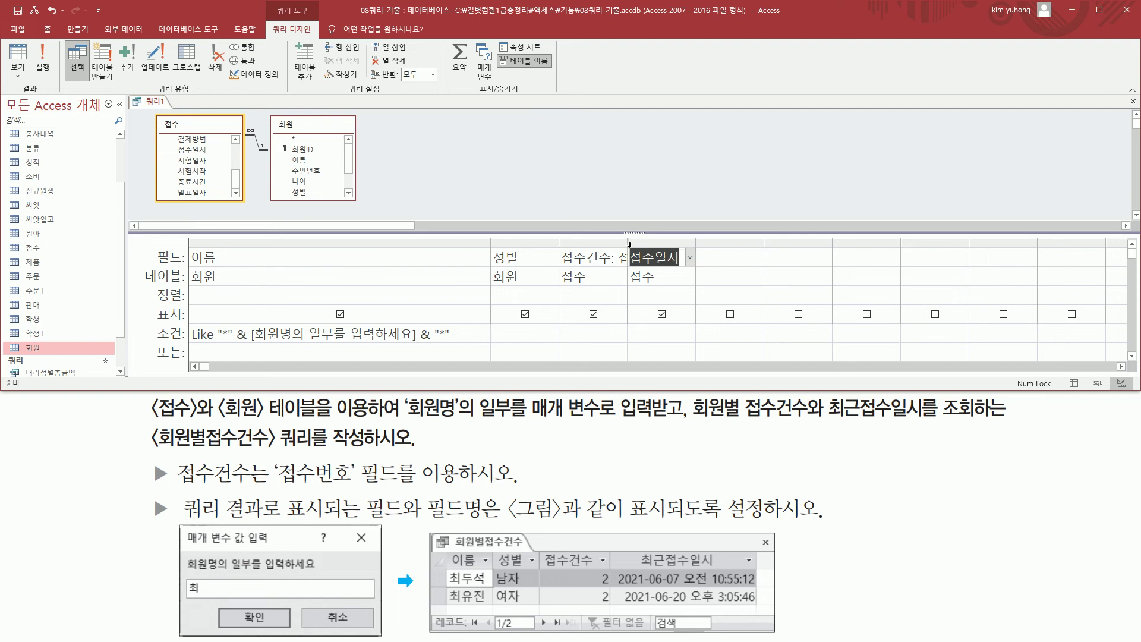
- Widen the 접수건수 column in the design grid and add the 요약 row to the query
{"action": "left_click_drag", "start_coordinate": [628, 242], "coordinate": [696, 242]}
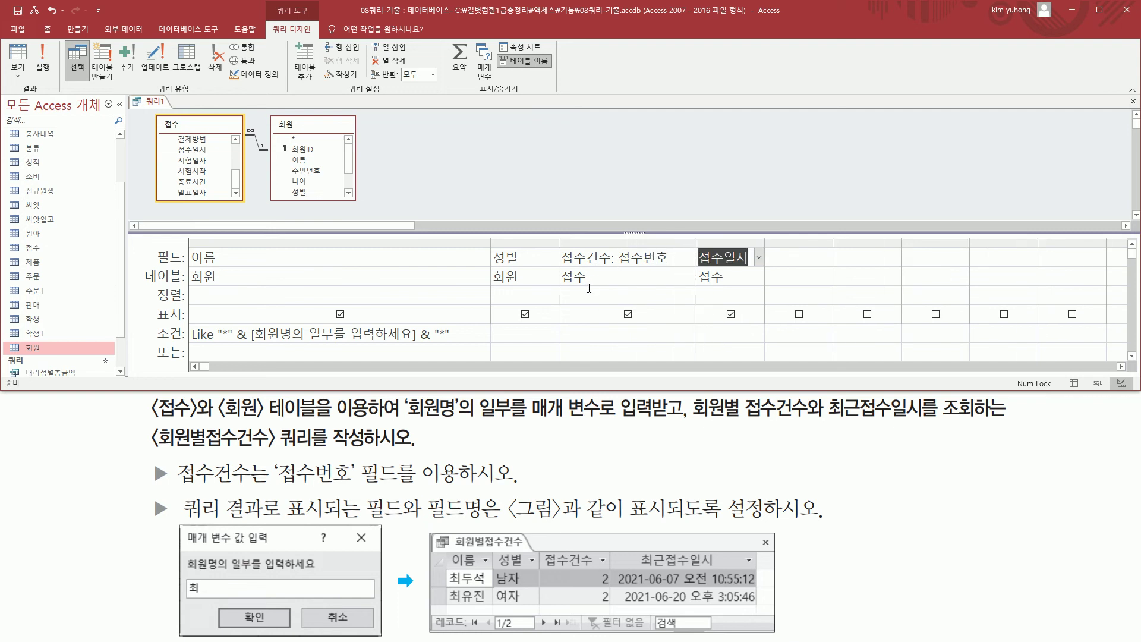
{"action": "mouse_move", "coordinate": [615, 247]}
{"action": "left_mouse_down"}
{"action": "mouse_move", "coordinate": [689, 269]}
{"action": "mouse_move", "coordinate": [675, 270]}
{"action": "left_mouse_up"}
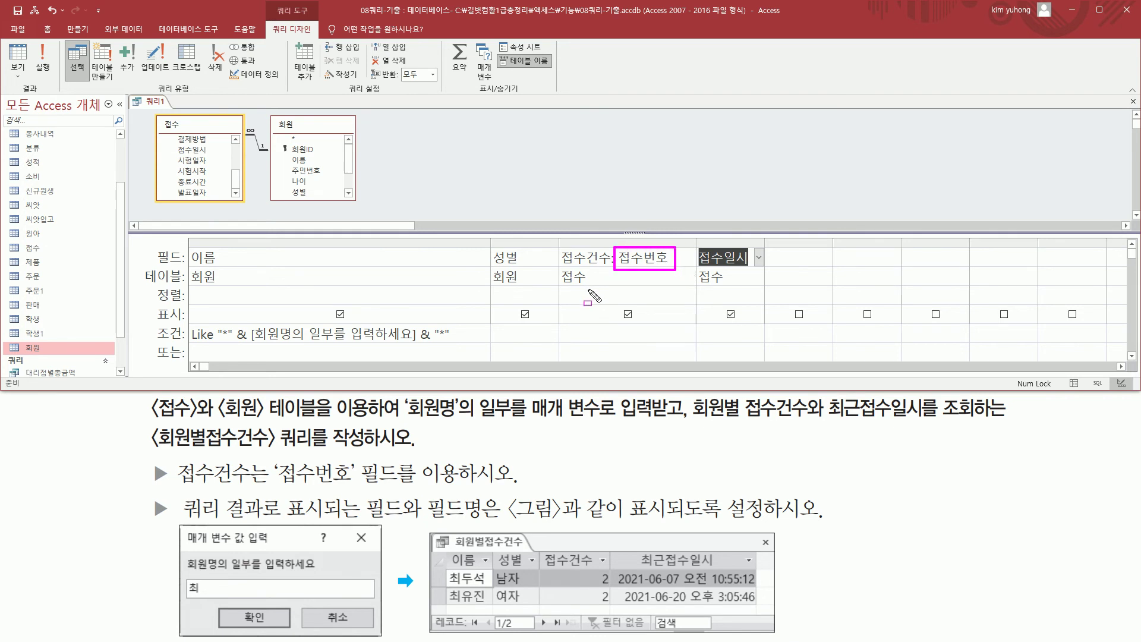
{"action": "left_click_drag", "start_coordinate": [447, 35], "coordinate": [469, 76]}
{"action": "key", "text": "Escape"}
{"action": "left_click", "coordinate": [460, 60]}
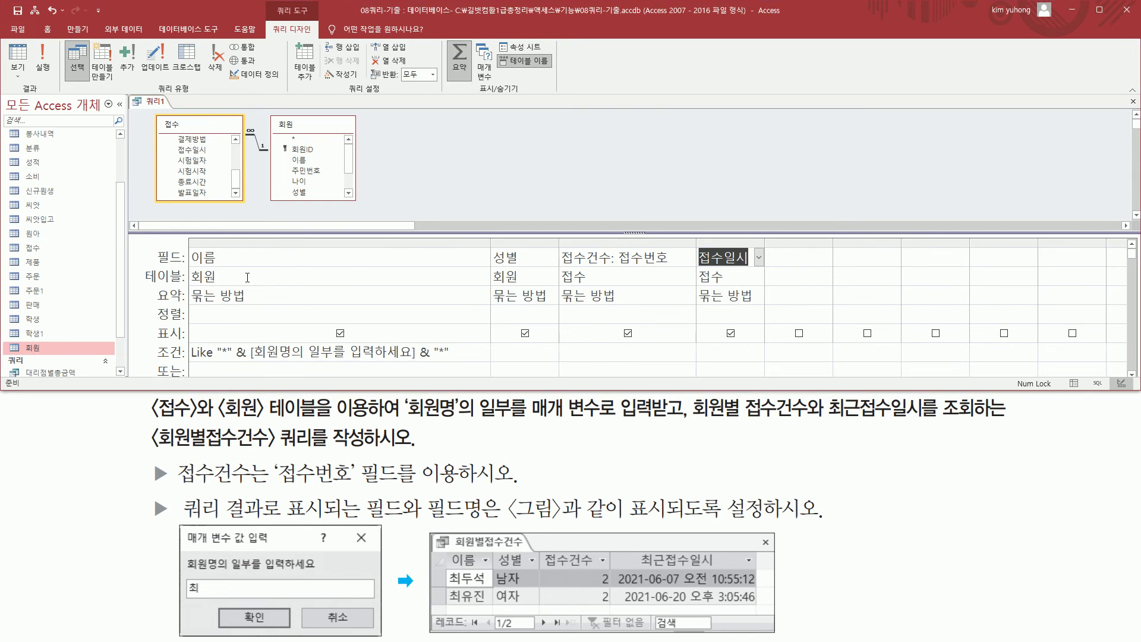
{"action": "left_click_drag", "start_coordinate": [152, 284], "coordinate": [188, 307]}
{"action": "left_click_drag", "start_coordinate": [555, 286], "coordinate": [644, 317]}
{"action": "key", "text": "Escape"}
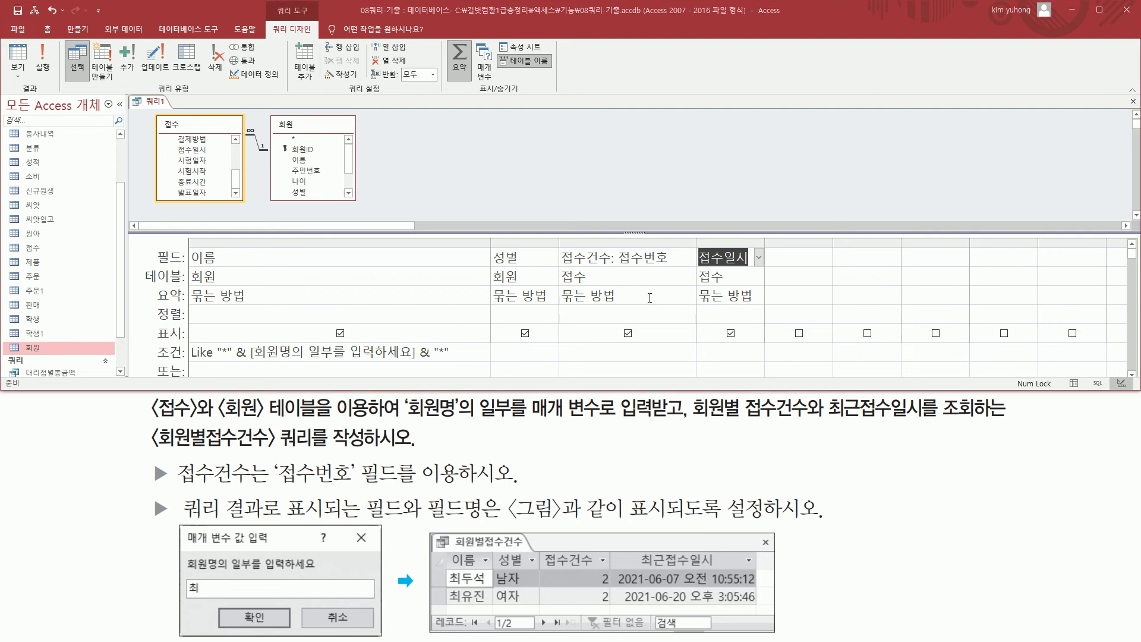
- Set the 접수건수 column's summary function to 개수
{"action": "left_click", "coordinate": [652, 302]}
{"action": "left_click", "coordinate": [690, 296]}
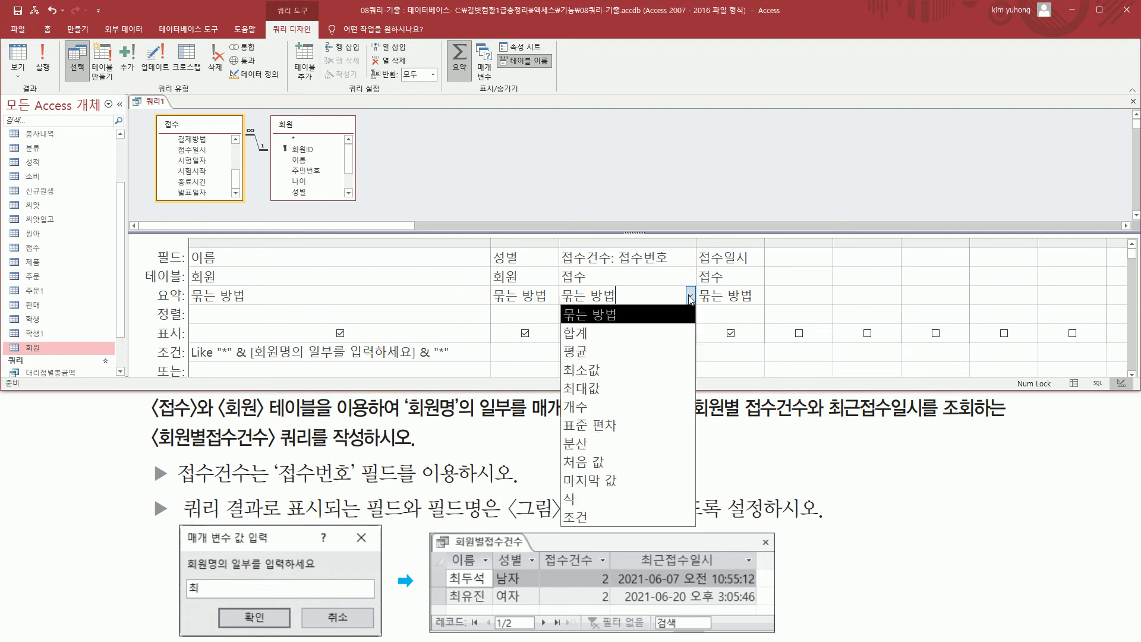
{"action": "left_click", "coordinate": [615, 408]}
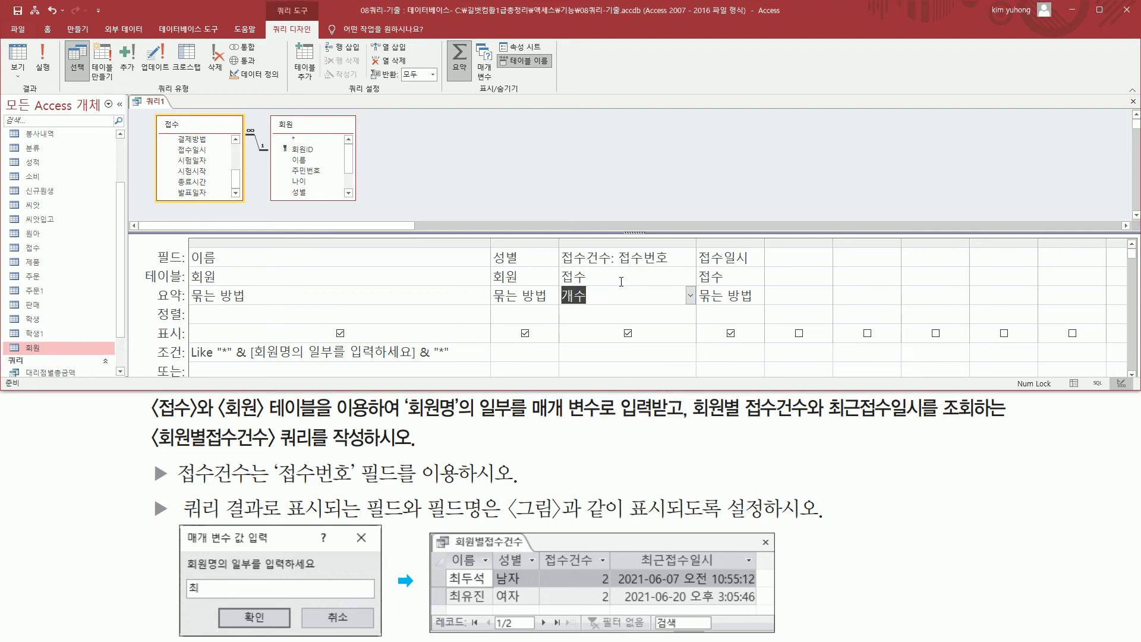
- Widen the 접수일시 column in the design grid and give it the field name 최근접수일시
{"action": "left_click_drag", "start_coordinate": [699, 262], "coordinate": [763, 262]}
{"action": "left_click_drag", "start_coordinate": [634, 546], "coordinate": [647, 569]}
{"action": "key", "text": "Escape"}
{"action": "left_click_drag", "start_coordinate": [763, 243], "coordinate": [862, 243]}
{"action": "left_click", "coordinate": [725, 258]}
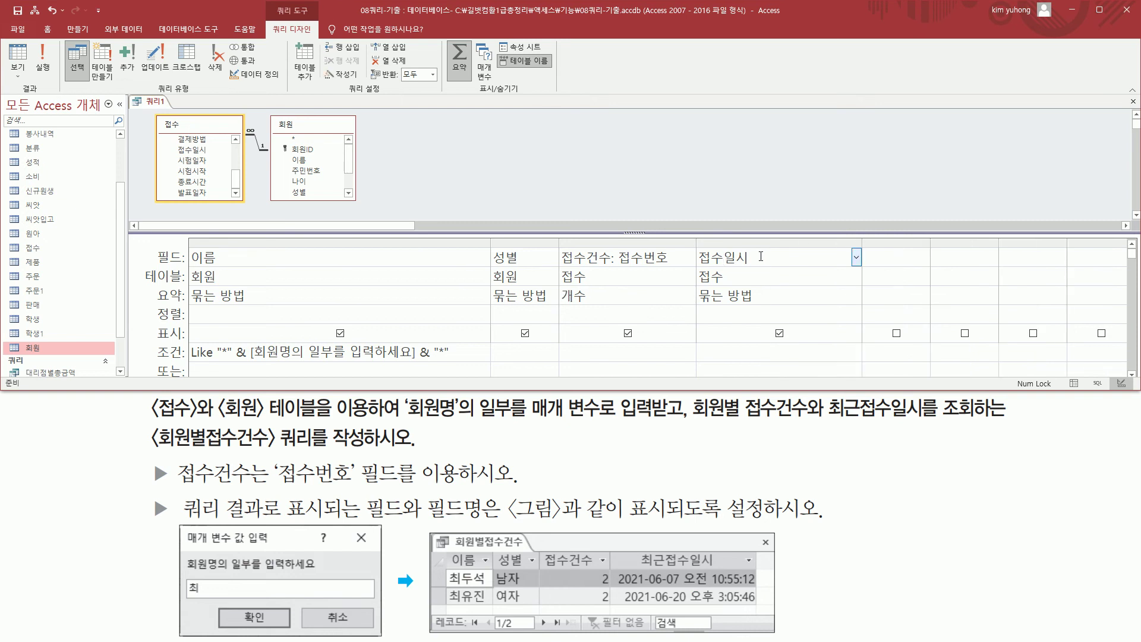
{"action": "type", "text": "최근접숭"}
{"action": "type", "text": "일시"}
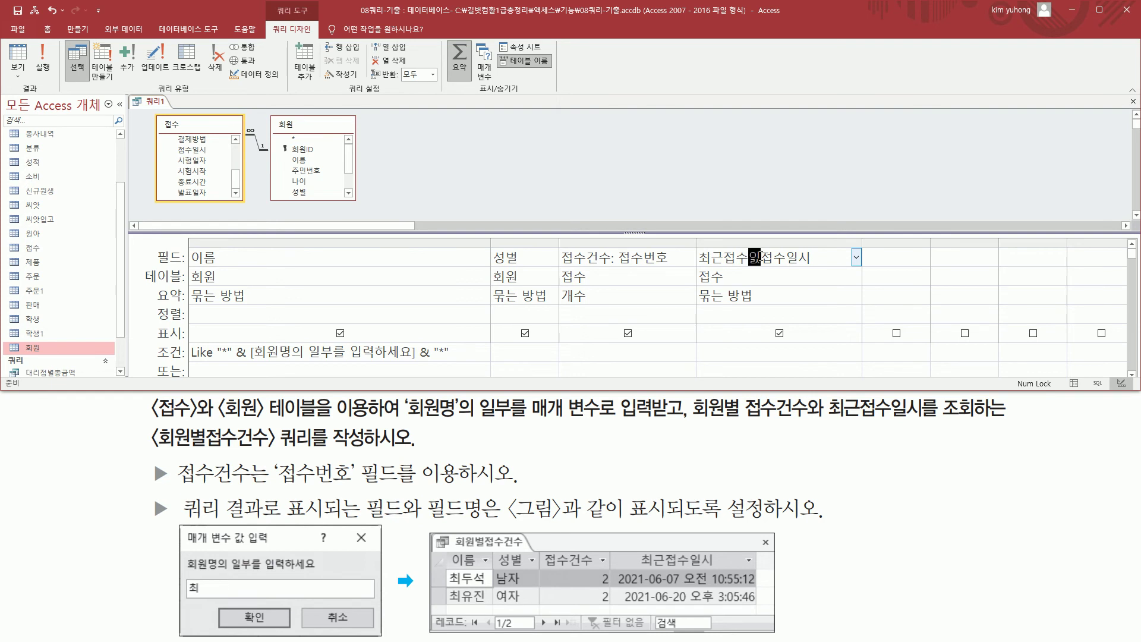
{"action": "type", "text": ":"}
{"action": "key", "text": "Tab"}
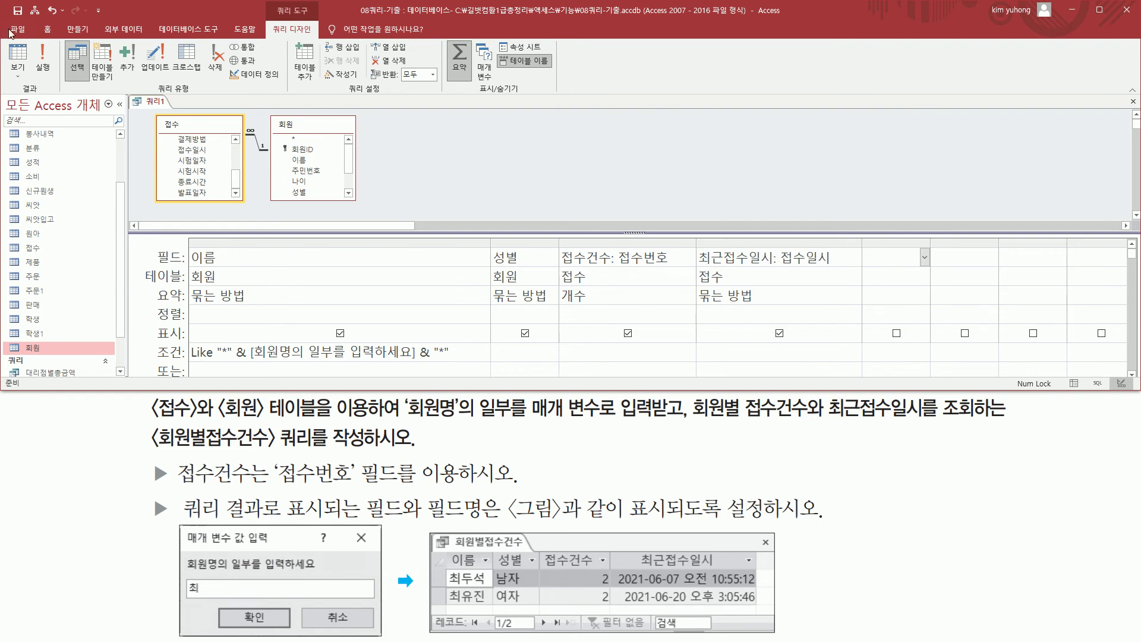
- Run the query with 최 as the partial member name and examine each member's rows and 최근접수일시 values
{"action": "left_click", "coordinate": [47, 56]}
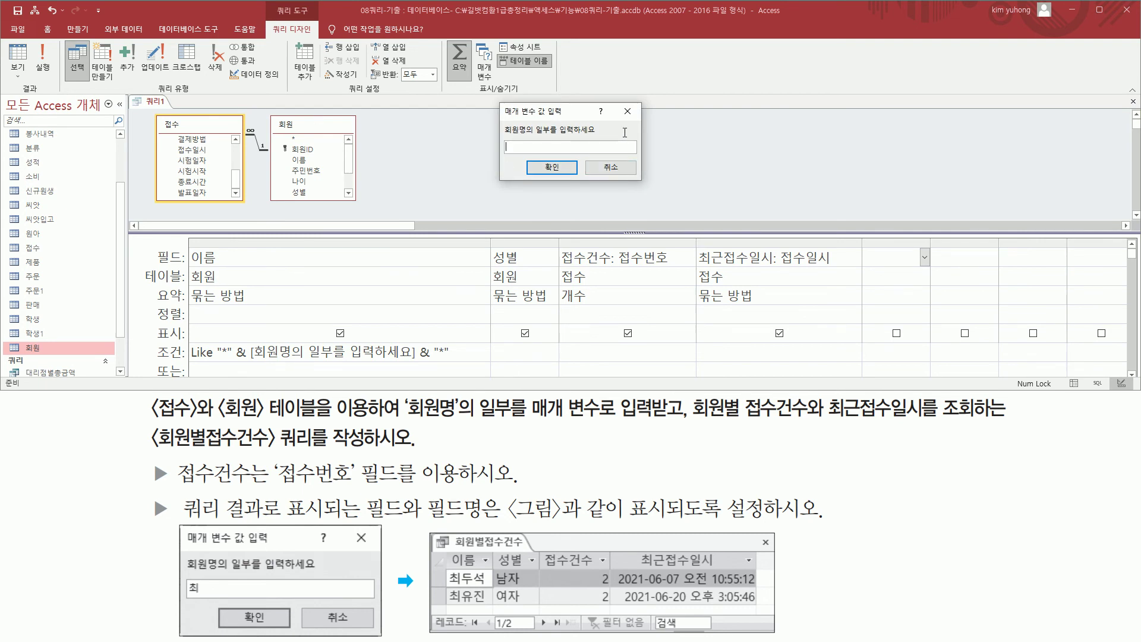
{"action": "left_click", "coordinate": [549, 169]}
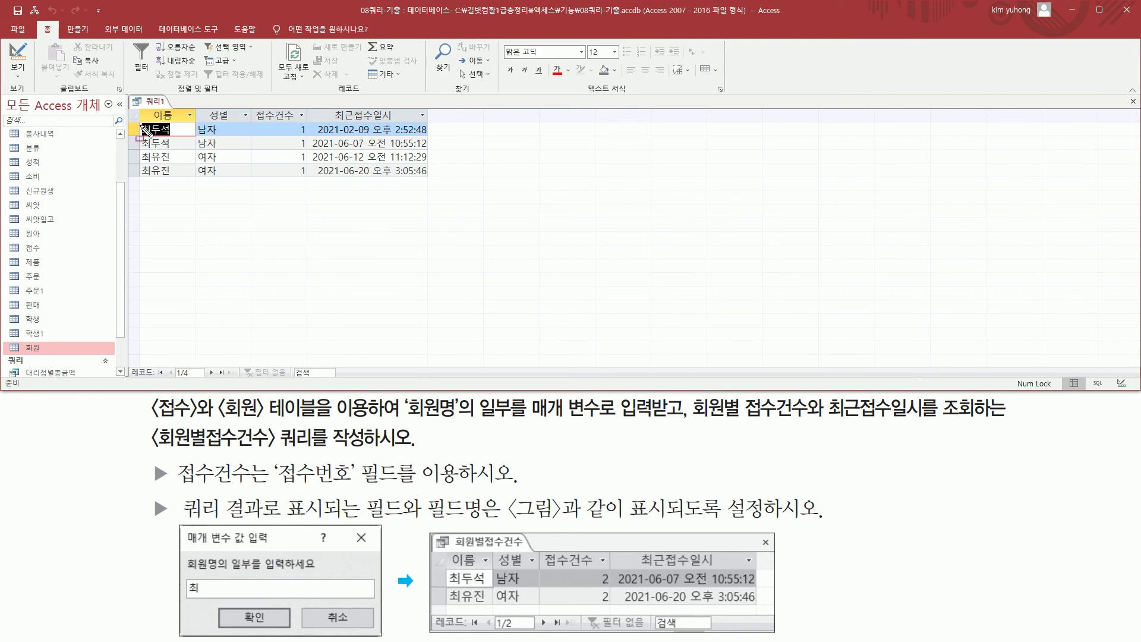
{"action": "left_click_drag", "start_coordinate": [137, 119], "coordinate": [443, 150]}
{"action": "left_click_drag", "start_coordinate": [347, 145], "coordinate": [428, 147]}
{"action": "mouse_move", "coordinate": [136, 149]}
{"action": "left_mouse_down"}
{"action": "mouse_move", "coordinate": [193, 180]}
{"action": "mouse_move", "coordinate": [461, 179]}
{"action": "left_mouse_up"}
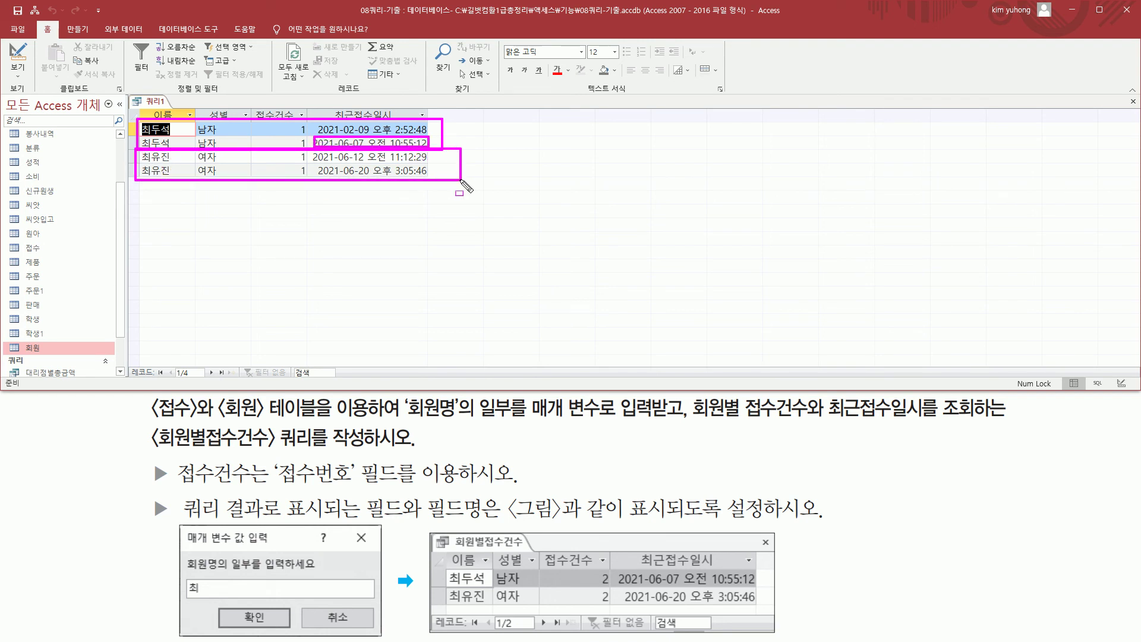
{"action": "left_click_drag", "start_coordinate": [315, 164], "coordinate": [429, 177]}
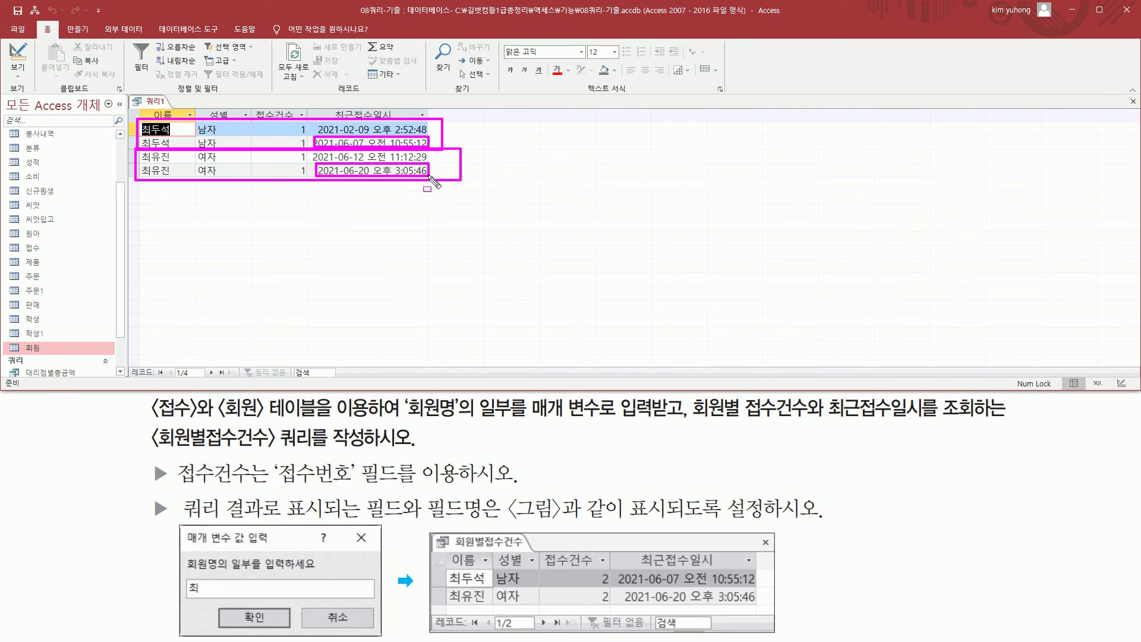
{"action": "left_click_drag", "start_coordinate": [137, 153], "coordinate": [437, 156]}
{"action": "left_click_drag", "start_coordinate": [137, 127], "coordinate": [462, 131]}
{"action": "key", "text": "Escape"}
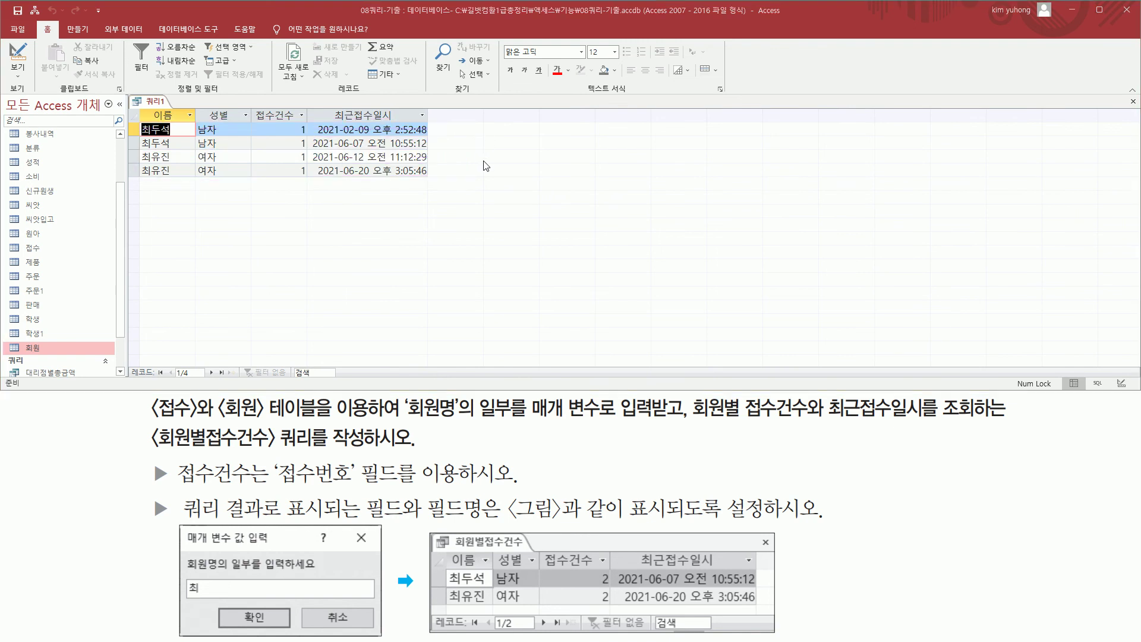
- Try 처음 값 as the 최근접수일시 column's summary function in design view and run the query with 최
{"action": "left_click", "coordinate": [18, 56]}
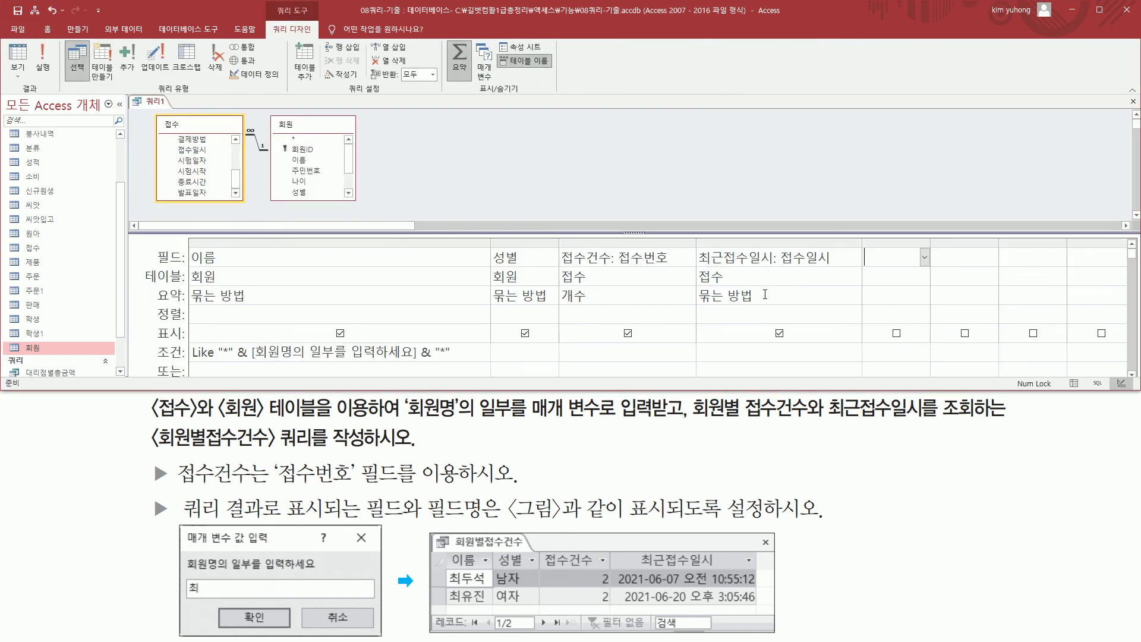
{"action": "left_click", "coordinate": [795, 296]}
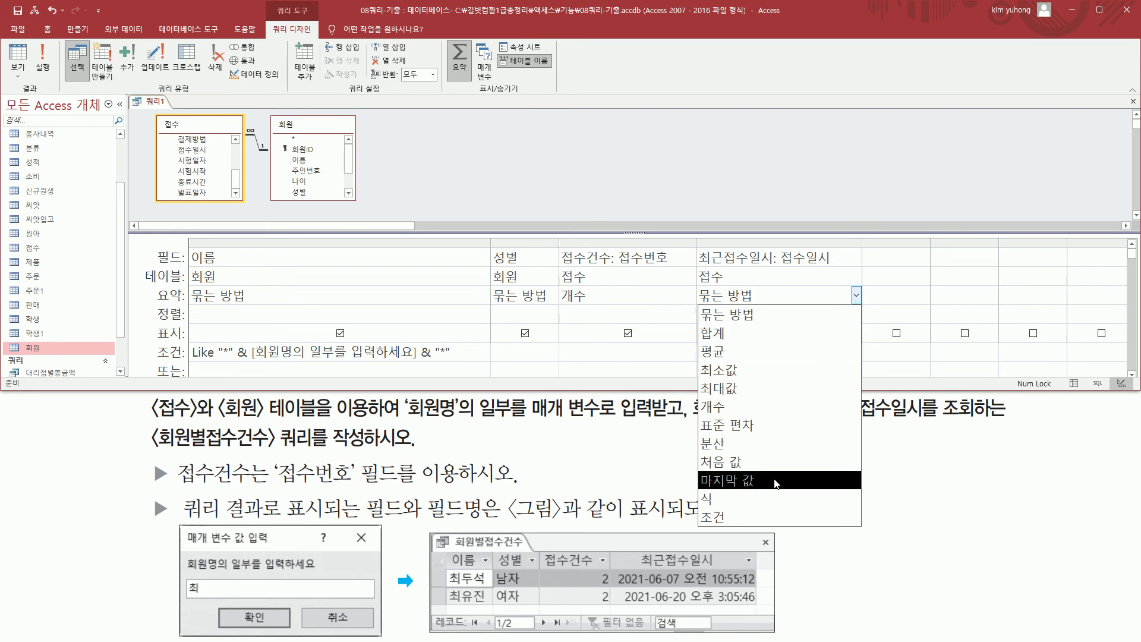
{"action": "left_click", "coordinate": [770, 468]}
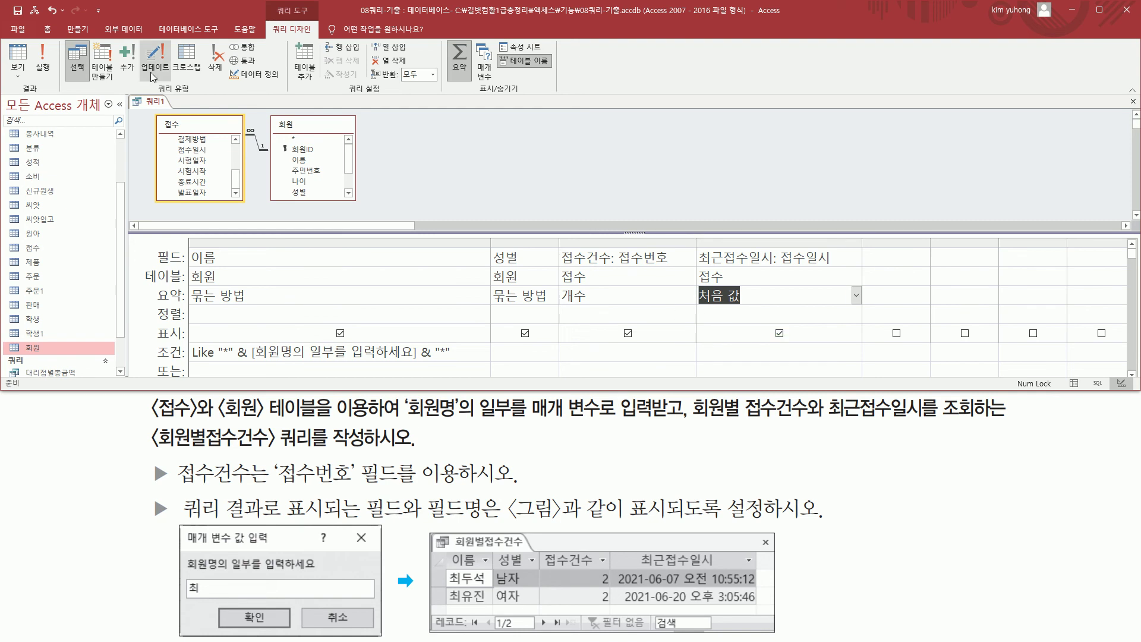
{"action": "left_click", "coordinate": [52, 69]}
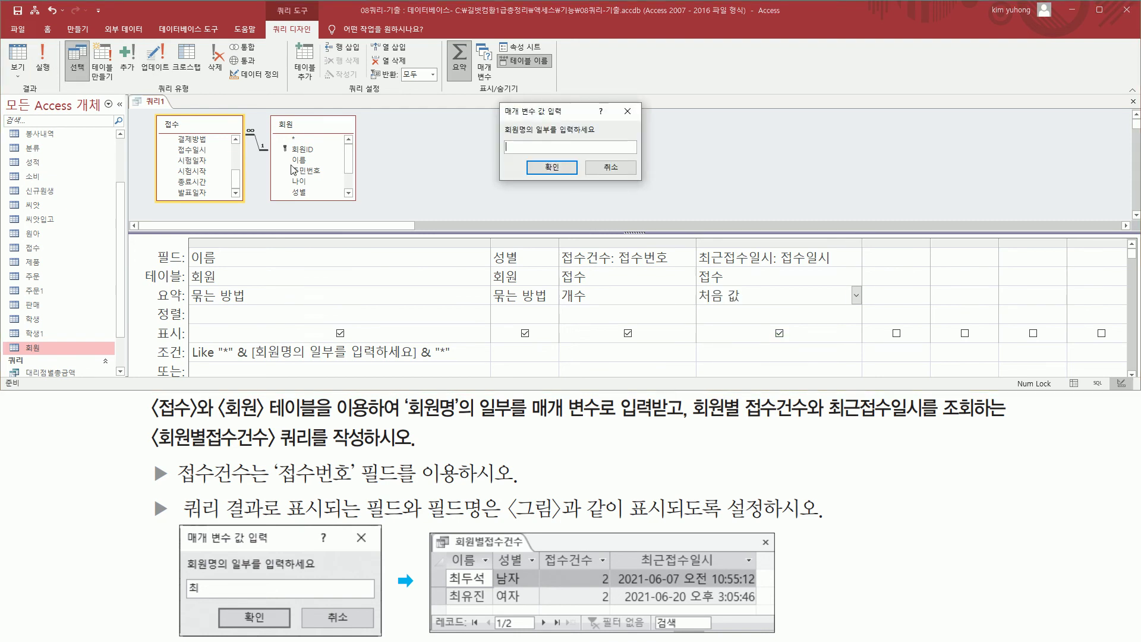
{"action": "type", "text": "최"}
{"action": "key", "text": "Return"}
{"action": "mouse_move", "coordinate": [331, 123]}
{"action": "left_mouse_down"}
{"action": "mouse_move", "coordinate": [386, 134]}
{"action": "mouse_move", "coordinate": [357, 146]}
{"action": "mouse_move", "coordinate": [374, 149]}
{"action": "left_mouse_up"}
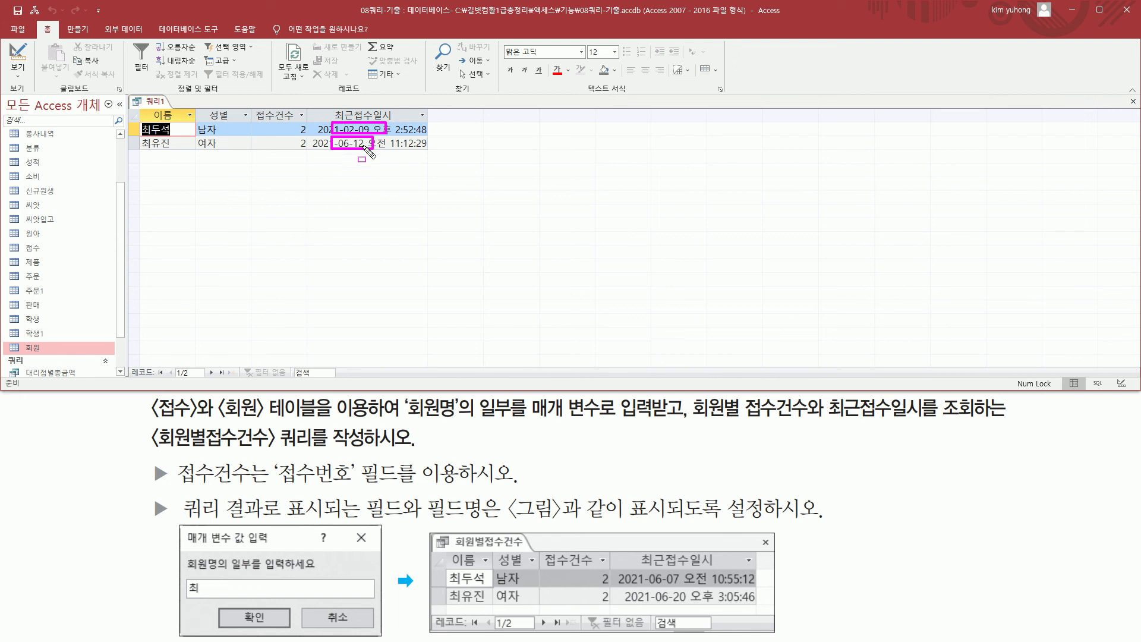
{"action": "key", "text": "Escape"}
- Set the 최근접수일시 column's summary function to 마지막 값 in design view and run the query with 최
{"action": "left_click", "coordinate": [18, 59]}
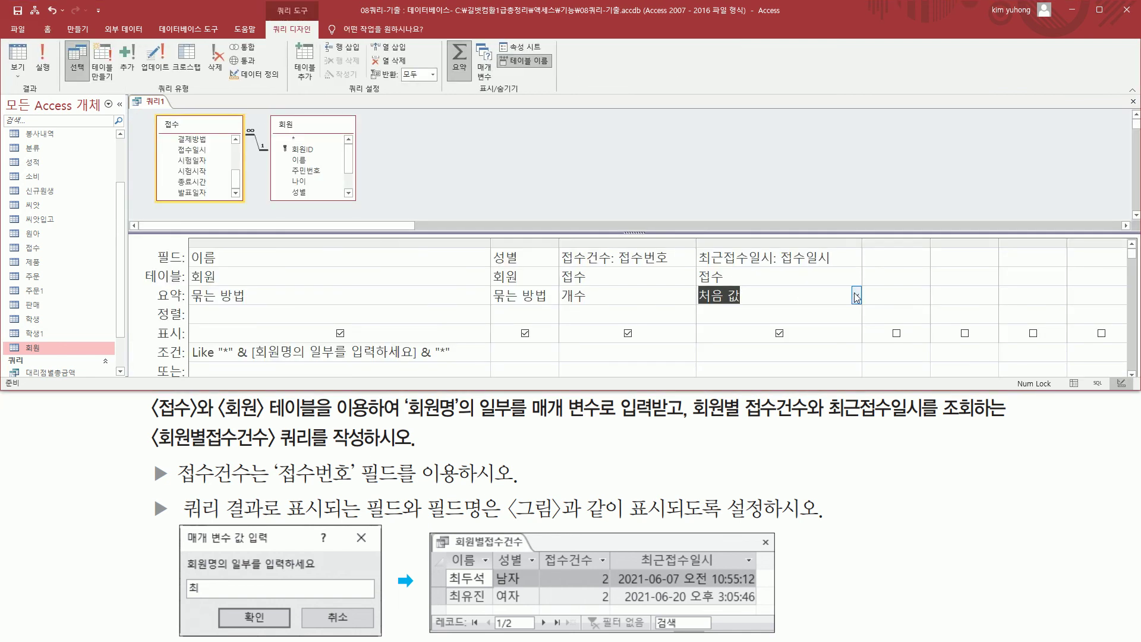
{"action": "left_click", "coordinate": [855, 296]}
{"action": "left_click", "coordinate": [758, 480]}
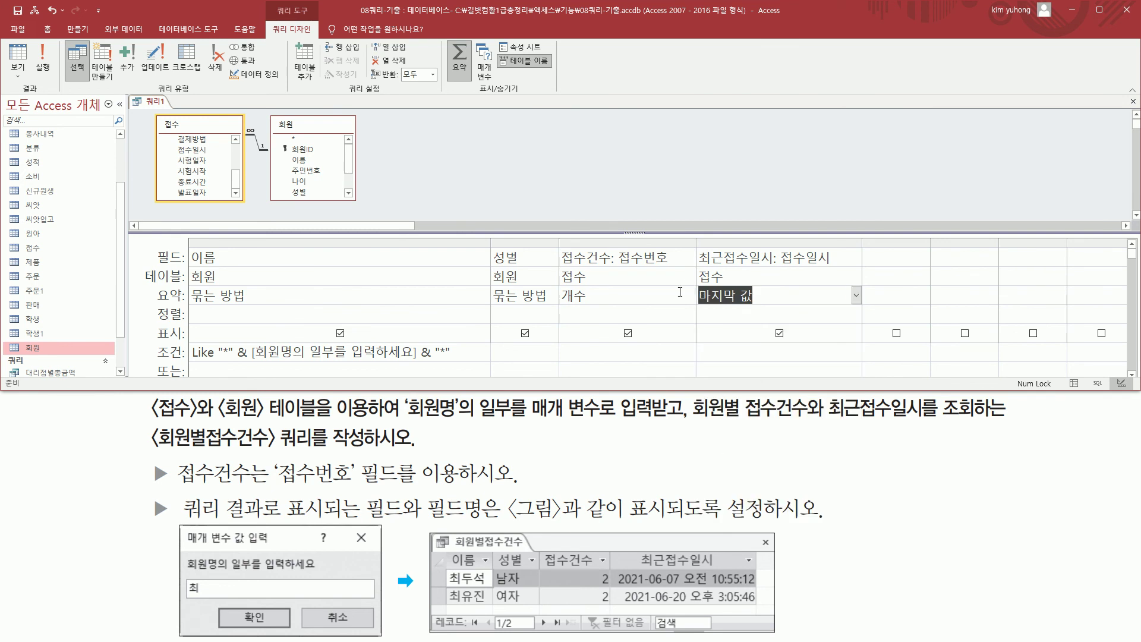
{"action": "left_click", "coordinate": [43, 60]}
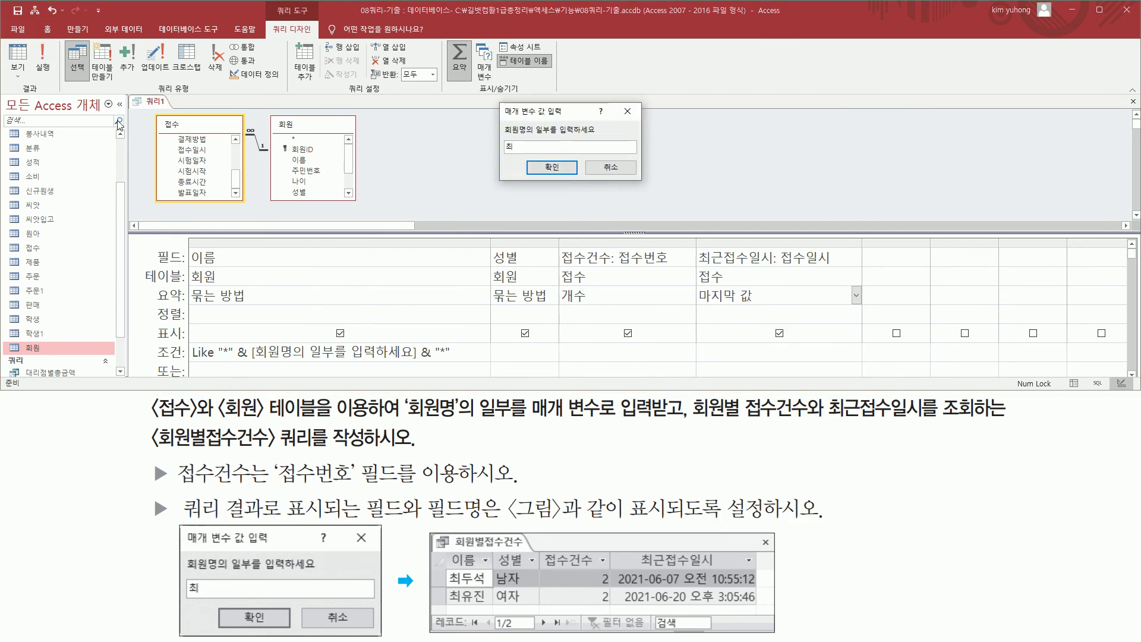
{"action": "key", "text": "Return"}
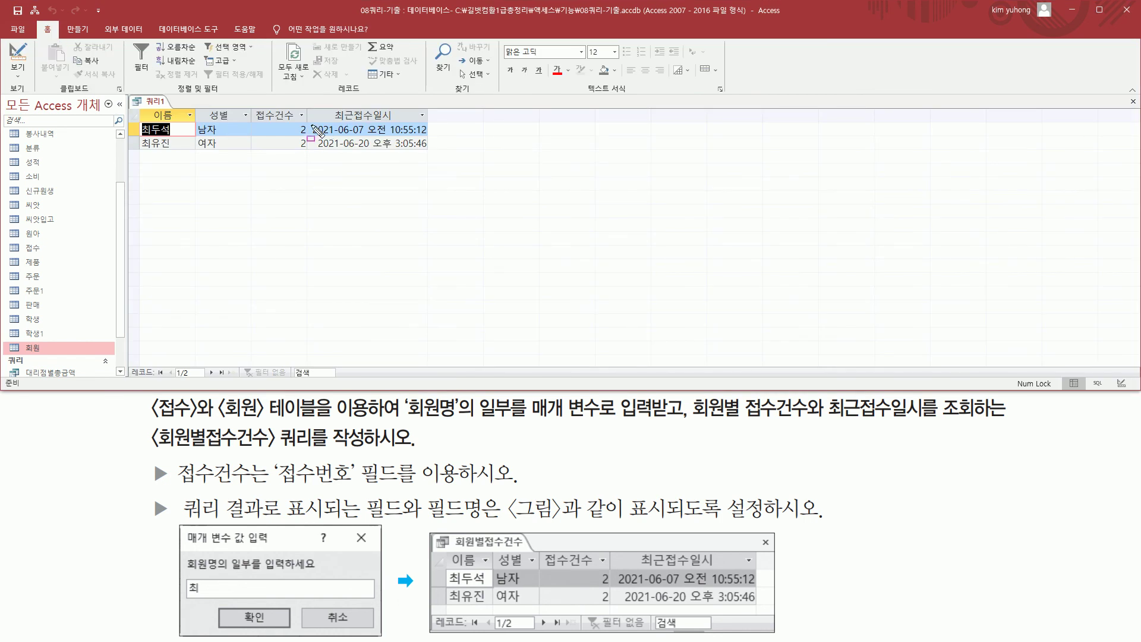
{"action": "mouse_move", "coordinate": [309, 119]}
{"action": "left_mouse_down"}
{"action": "mouse_move", "coordinate": [437, 139]}
{"action": "mouse_move", "coordinate": [435, 154]}
{"action": "left_mouse_up"}
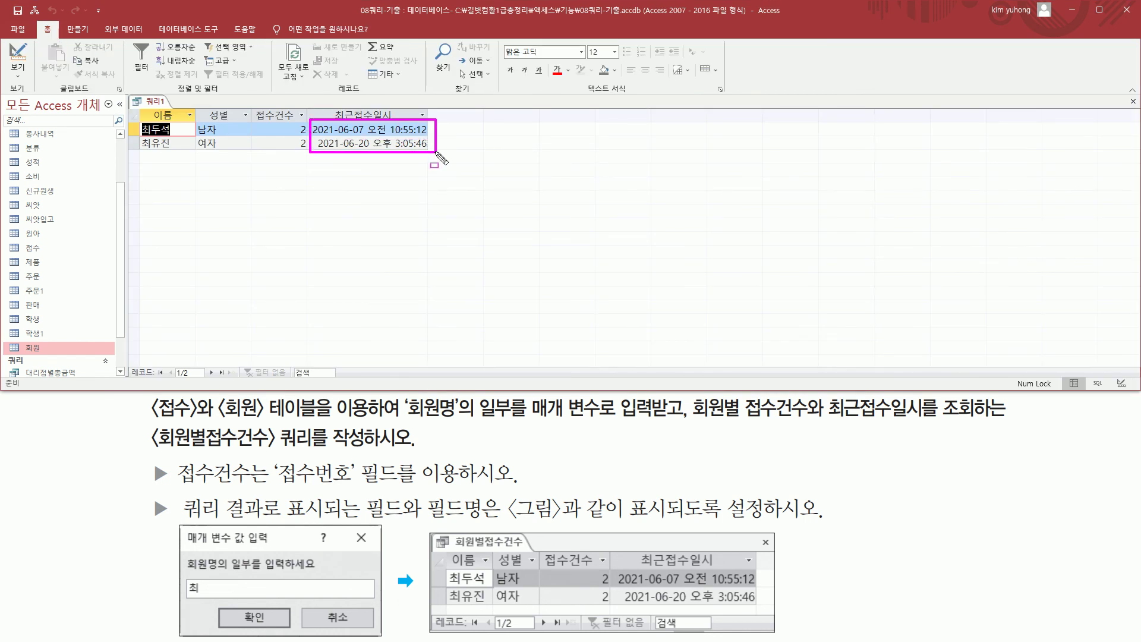
{"action": "mouse_move", "coordinate": [335, 136]}
{"action": "left_mouse_down"}
{"action": "mouse_move", "coordinate": [362, 136]}
{"action": "mouse_move", "coordinate": [369, 149]}
{"action": "left_mouse_up"}
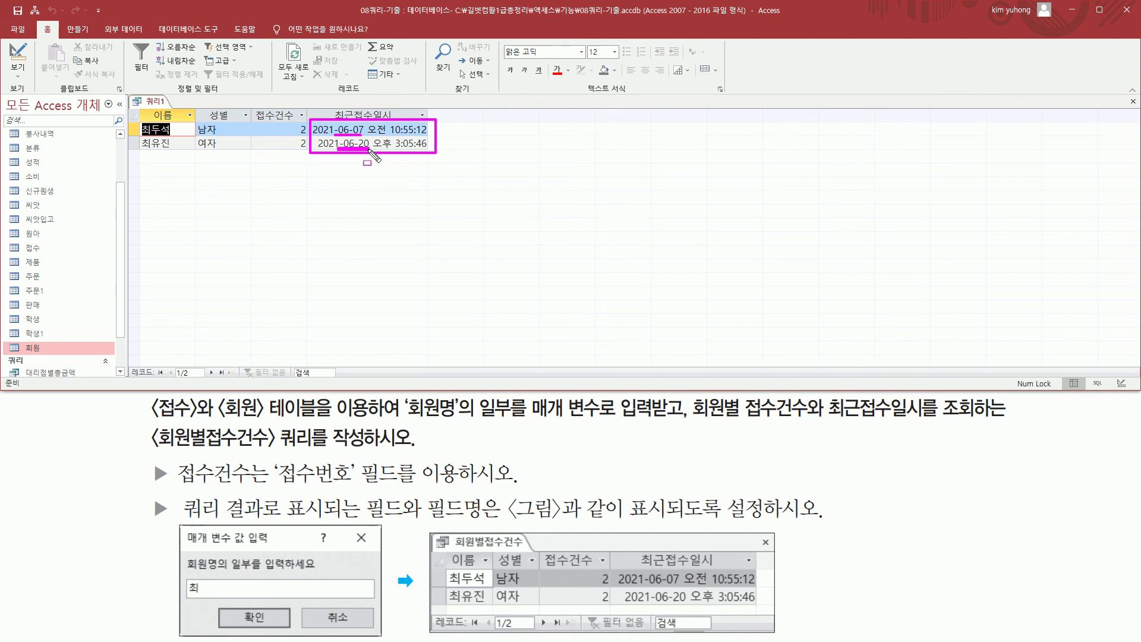
{"action": "key", "text": "Escape"}
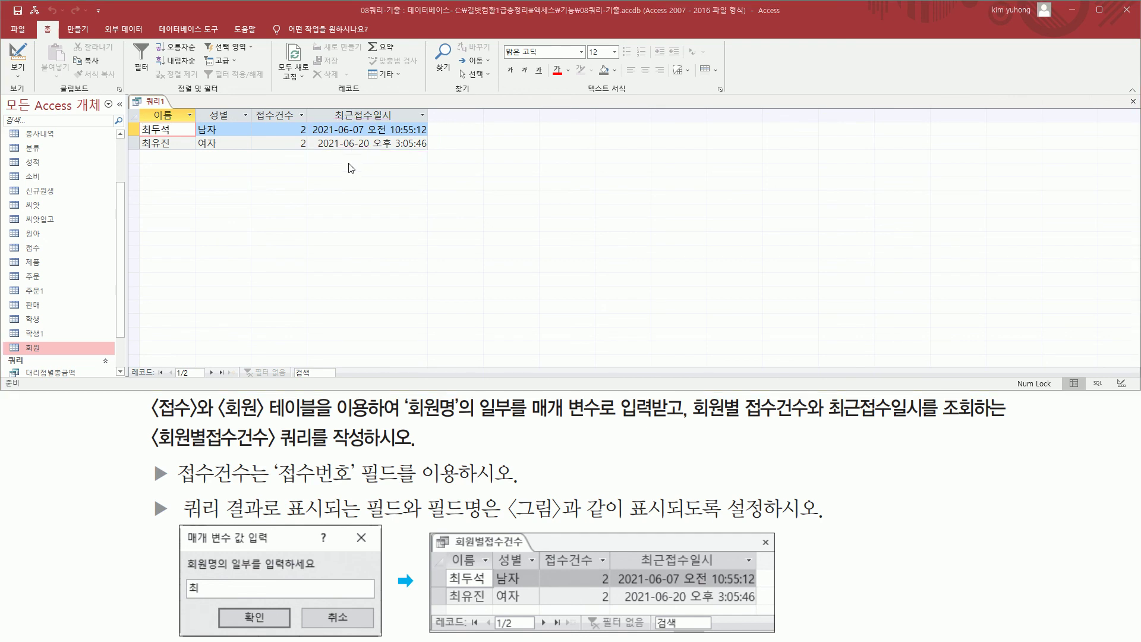
- Compare the field names and records in the query results with the exercise's sample output
{"action": "key", "text": "ctrl+2"}
{"action": "mouse_move", "coordinate": [145, 105]}
{"action": "left_mouse_down"}
{"action": "mouse_move", "coordinate": [219, 125]}
{"action": "mouse_move", "coordinate": [431, 124]}
{"action": "left_mouse_up"}
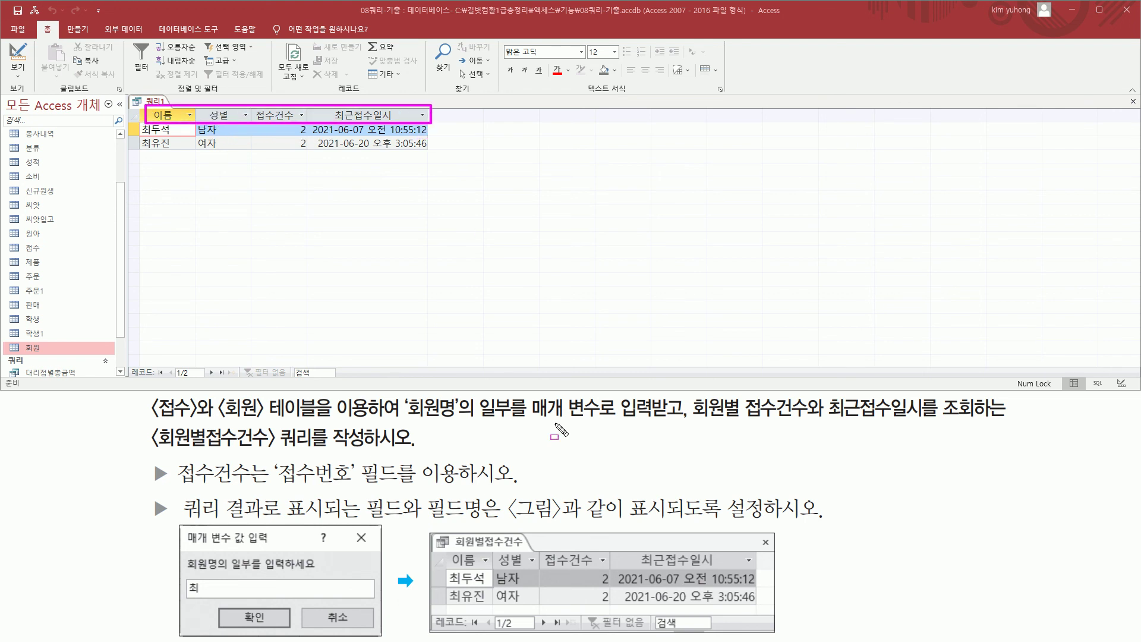
{"action": "mouse_move", "coordinate": [447, 549]}
{"action": "left_mouse_down"}
{"action": "mouse_move", "coordinate": [772, 577]}
{"action": "mouse_move", "coordinate": [771, 566]}
{"action": "left_mouse_up"}
{"action": "mouse_move", "coordinate": [447, 574]}
{"action": "left_mouse_down"}
{"action": "mouse_move", "coordinate": [494, 602]}
{"action": "mouse_move", "coordinate": [779, 607]}
{"action": "left_mouse_up"}
{"action": "mouse_move", "coordinate": [137, 123]}
{"action": "left_mouse_down"}
{"action": "mouse_move", "coordinate": [156, 142]}
{"action": "mouse_move", "coordinate": [440, 151]}
{"action": "left_mouse_up"}
{"action": "key", "text": "Escape"}
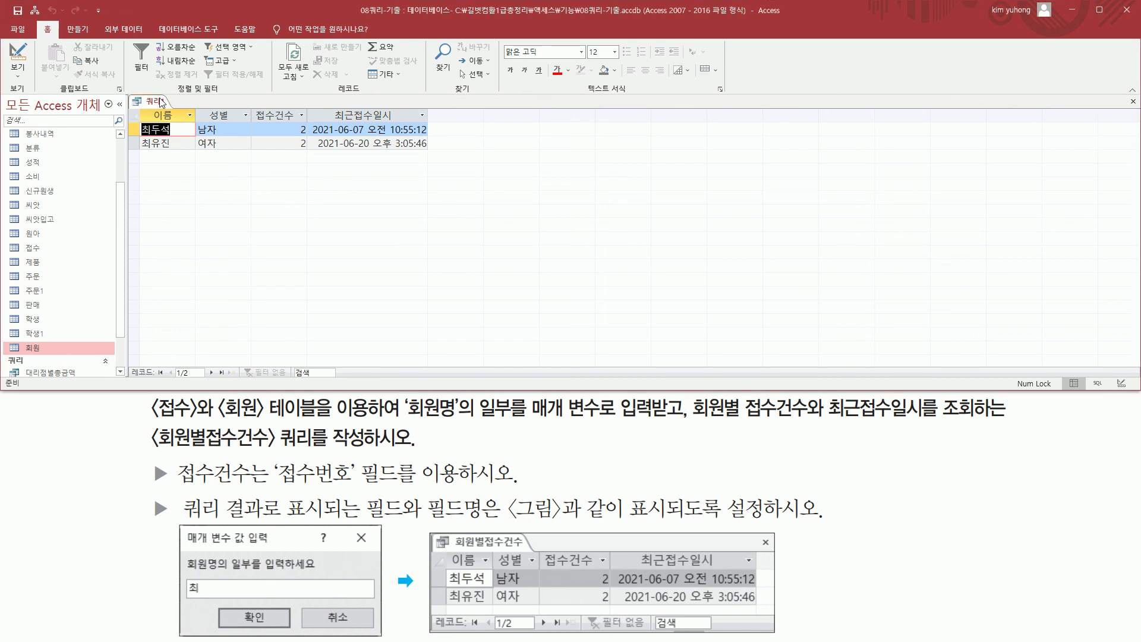
- Review the query in design view, checking the 이름 criterion and the 접수건수 and 최근접수일시 fields and summary functions against the exercise requirements
{"action": "left_click", "coordinate": [18, 54]}
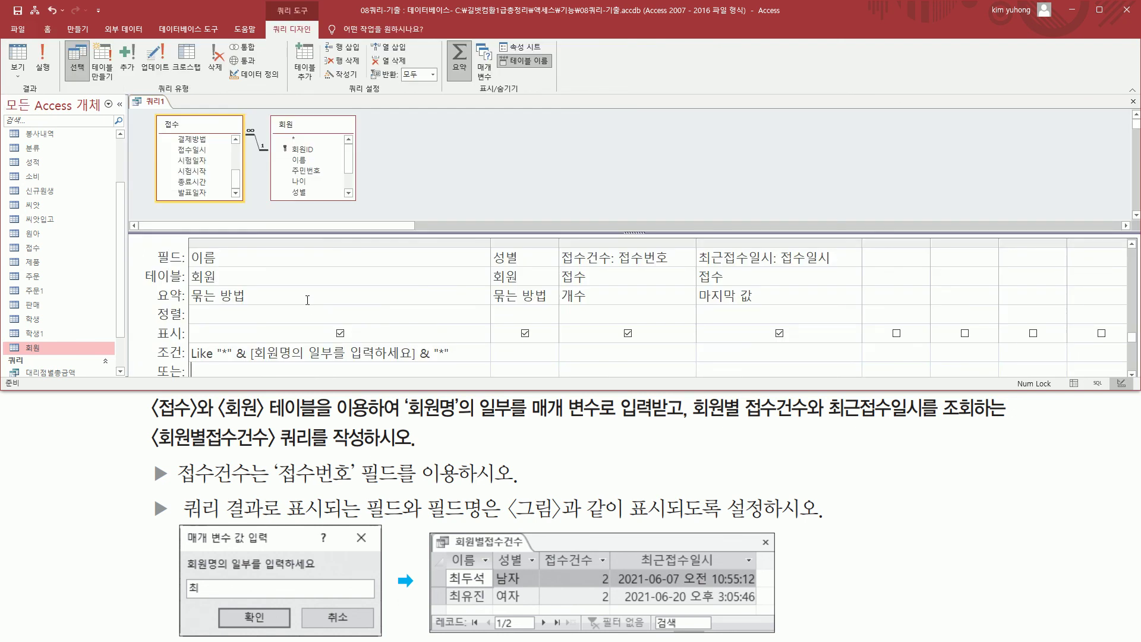
{"action": "left_click_drag", "start_coordinate": [188, 247], "coordinate": [226, 266]}
{"action": "left_click_drag", "start_coordinate": [410, 420], "coordinate": [676, 419]}
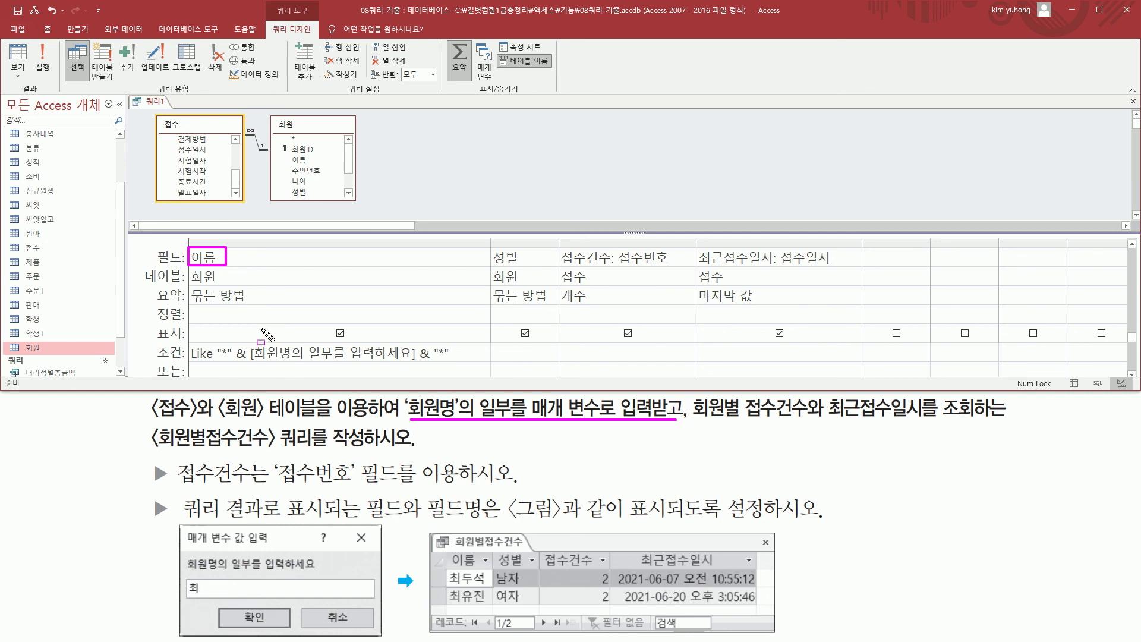
{"action": "left_click_drag", "start_coordinate": [187, 341], "coordinate": [473, 369]}
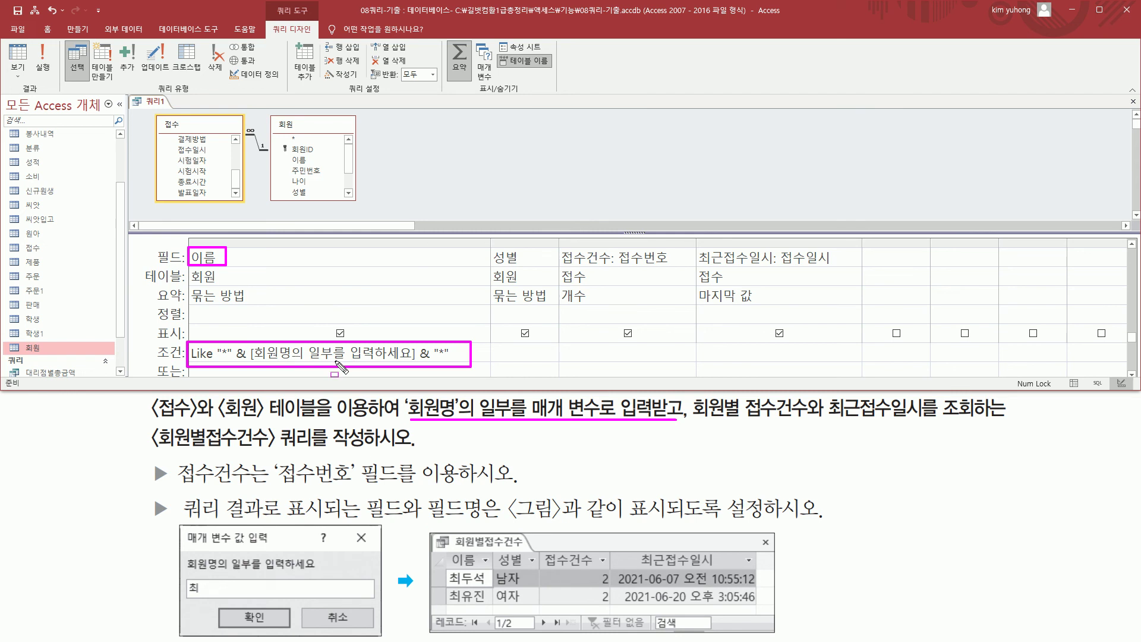
{"action": "left_click_drag", "start_coordinate": [559, 267], "coordinate": [673, 270]}
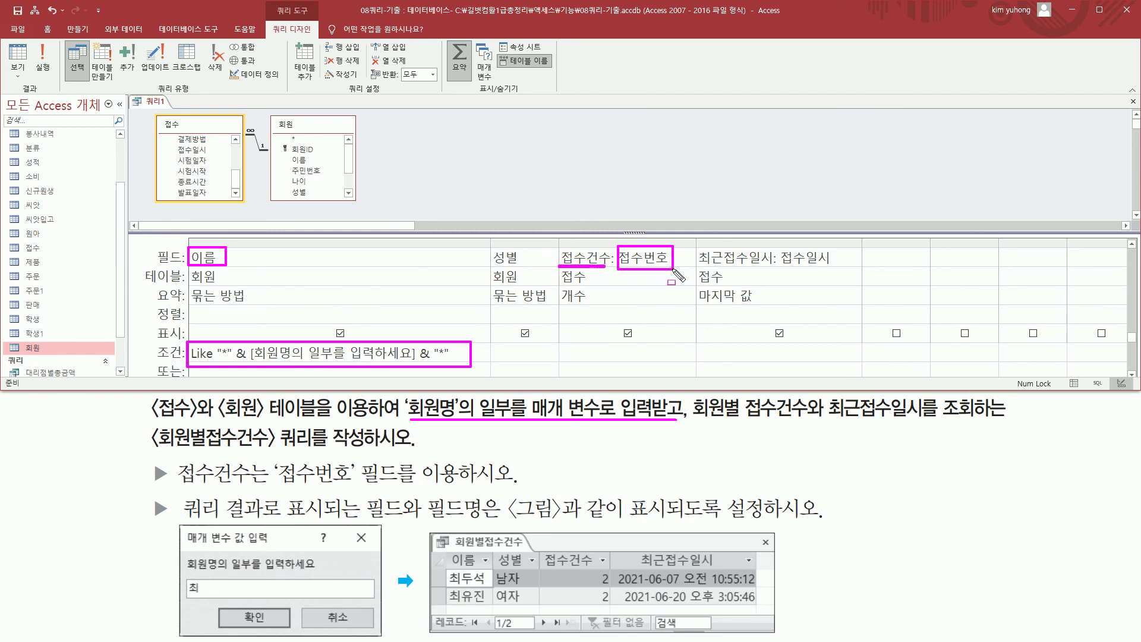
{"action": "left_click_drag", "start_coordinate": [559, 283], "coordinate": [597, 305]}
{"action": "left_click_drag", "start_coordinate": [780, 265], "coordinate": [835, 265]}
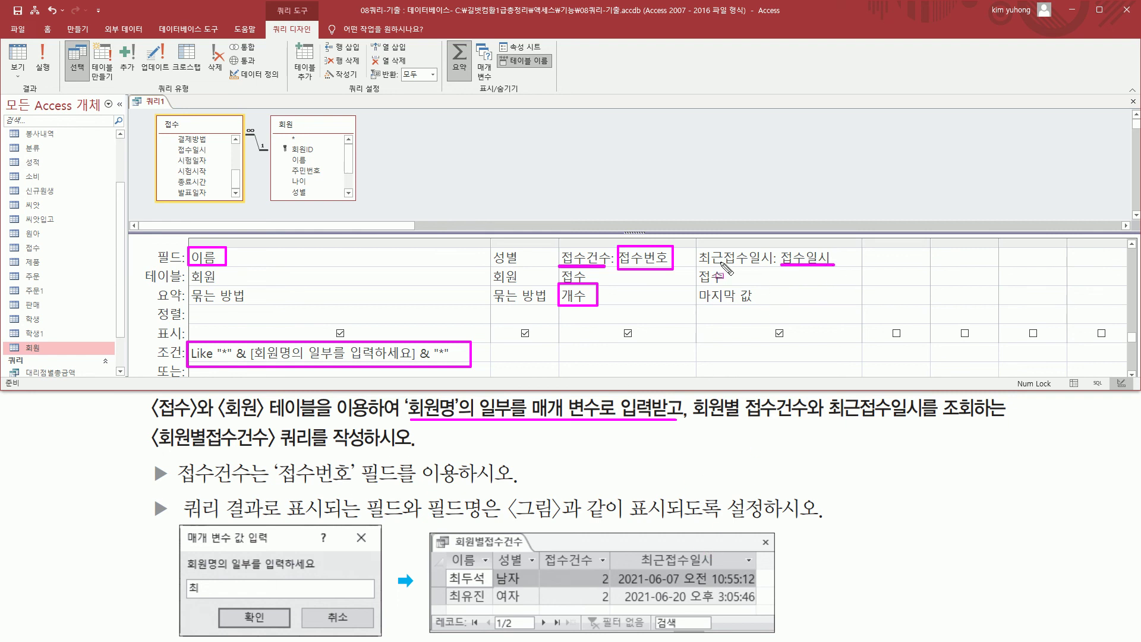
{"action": "mouse_move", "coordinate": [692, 245]}
{"action": "left_mouse_down"}
{"action": "mouse_move", "coordinate": [791, 278]}
{"action": "mouse_move", "coordinate": [780, 274]}
{"action": "left_mouse_up"}
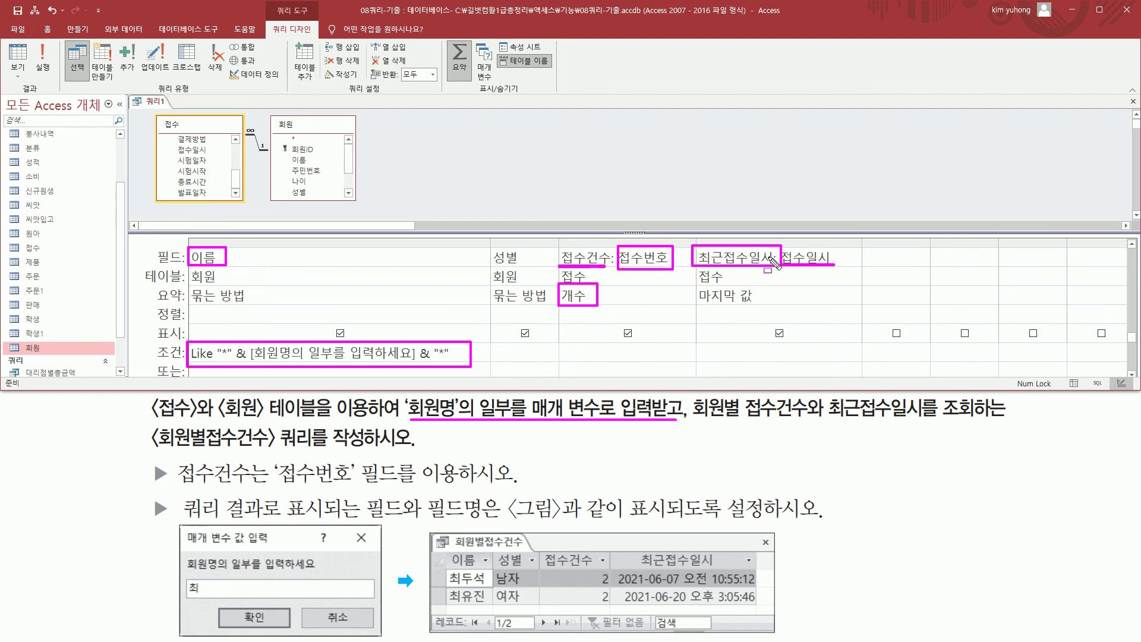
{"action": "left_click_drag", "start_coordinate": [826, 421], "coordinate": [972, 421]}
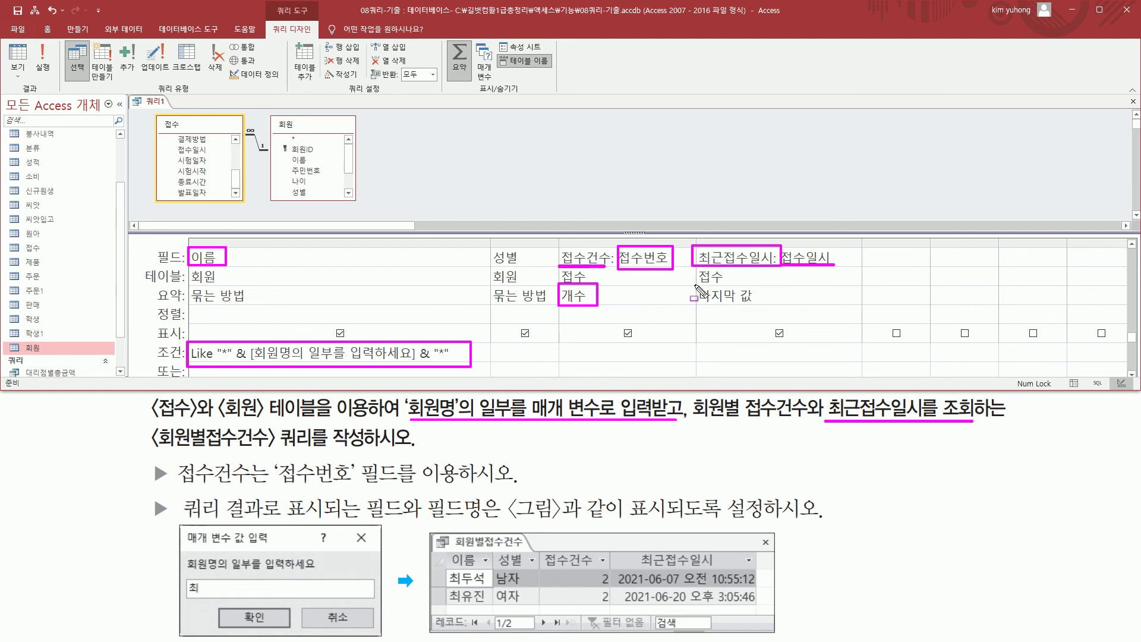
{"action": "mouse_move", "coordinate": [693, 298]}
{"action": "left_mouse_down"}
{"action": "mouse_move", "coordinate": [770, 284]}
{"action": "mouse_move", "coordinate": [767, 307]}
{"action": "left_mouse_up"}
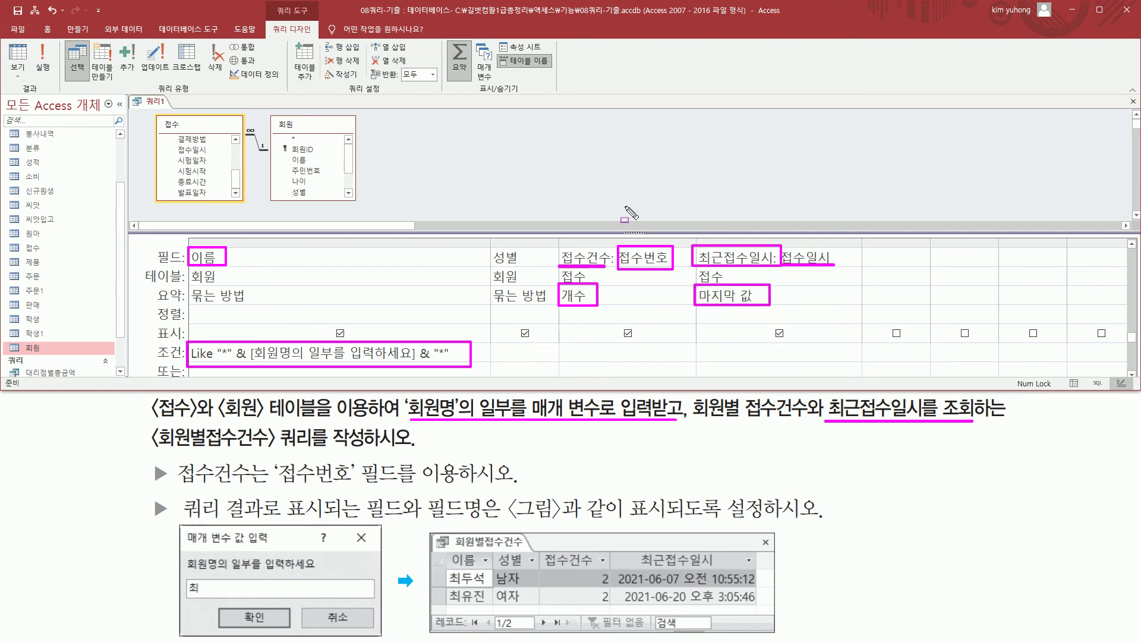
{"action": "key", "text": "Escape"}
{"action": "left_click", "coordinate": [517, 176]}
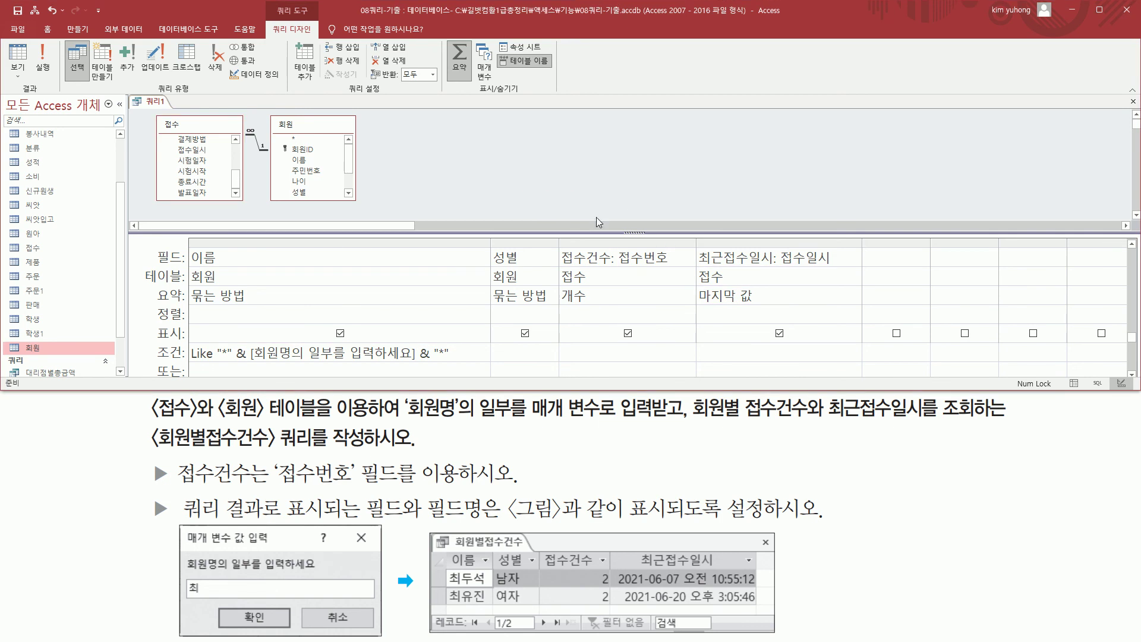
- Close the query, saving it under the name 회원별접수건수, and locate it among the database's saved queries
{"action": "left_click", "coordinate": [1133, 101]}
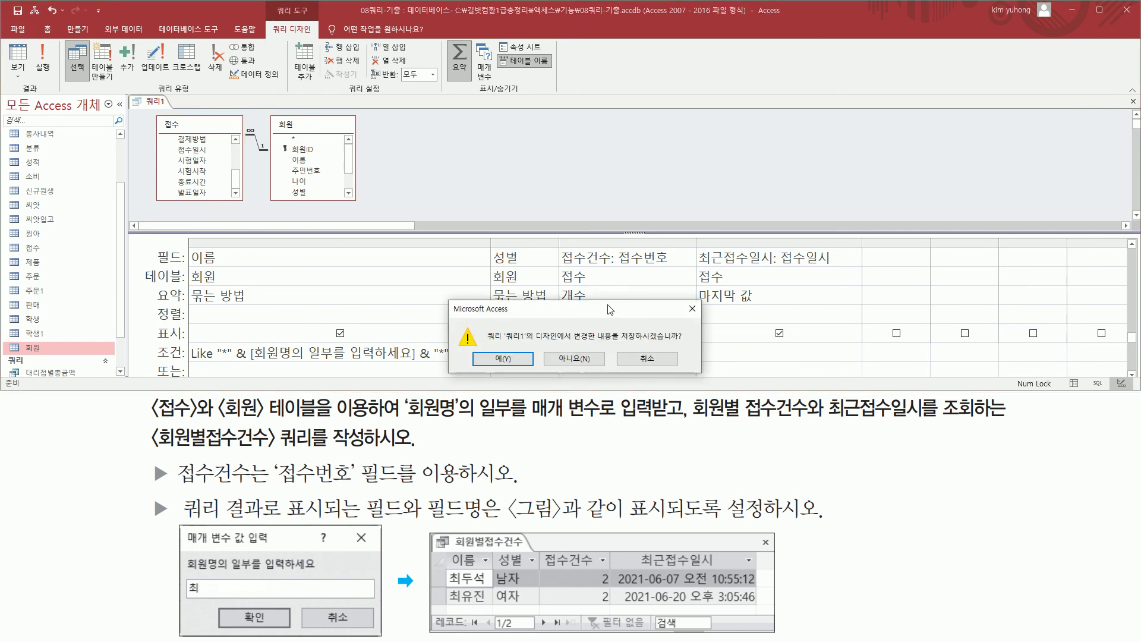
{"action": "left_click", "coordinate": [505, 359]}
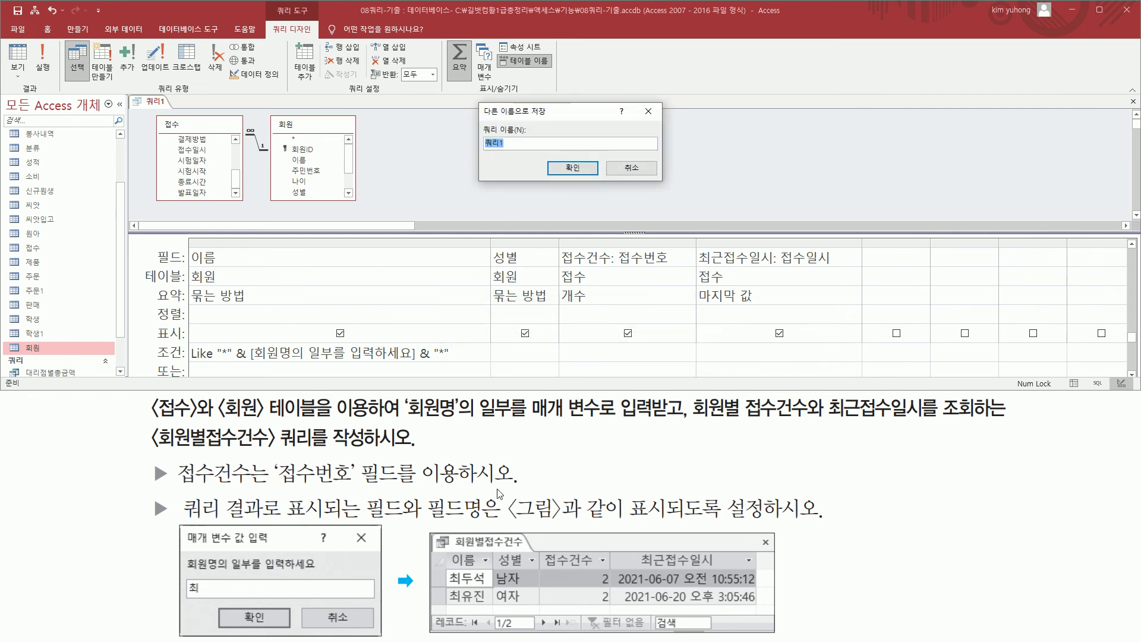
{"action": "type", "text": "ㅎ"}
{"action": "type", "text": "원별접수건수"}
{"action": "left_click", "coordinate": [564, 169]}
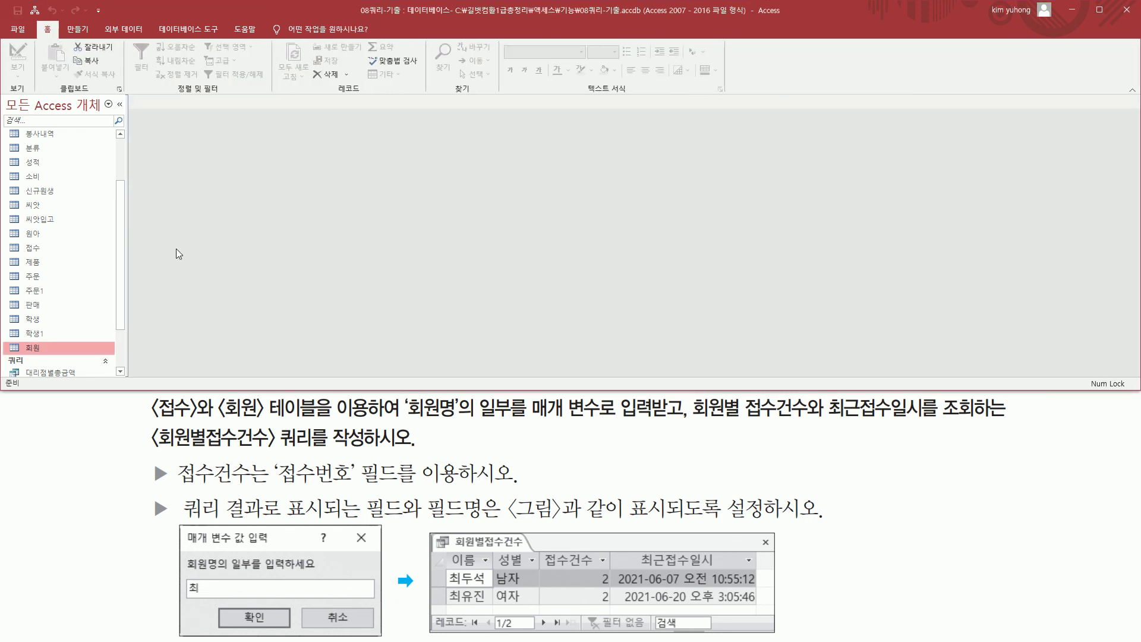
{"action": "scroll", "coordinate": [84, 277], "scroll_direction": "down", "scroll_amount": 3}
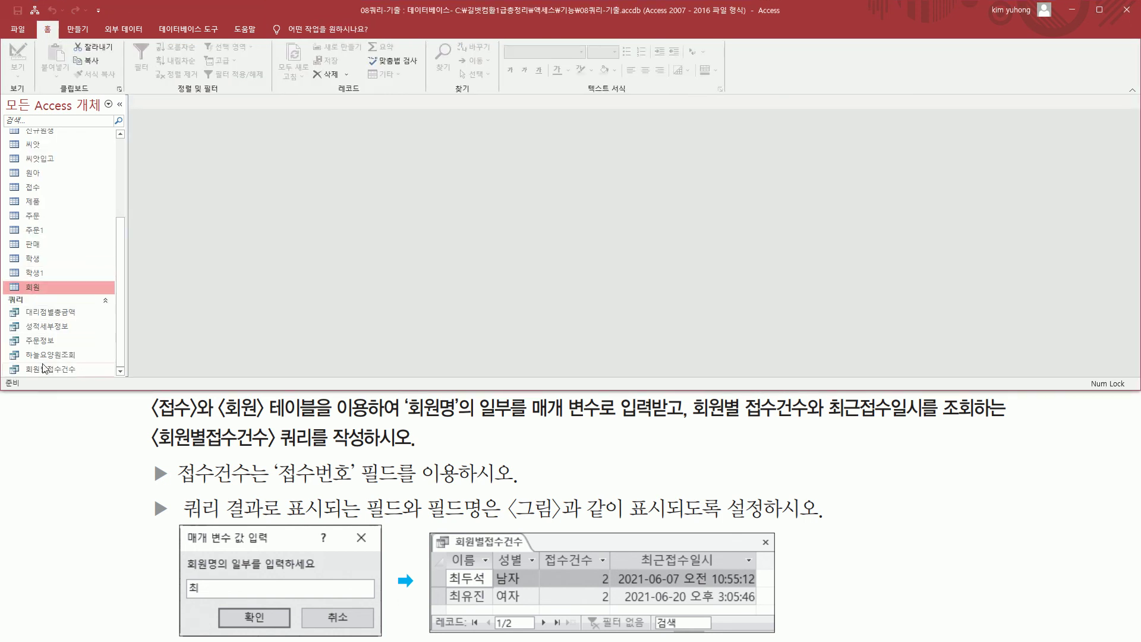
{"action": "left_click_drag", "start_coordinate": [17, 362], "coordinate": [91, 376]}
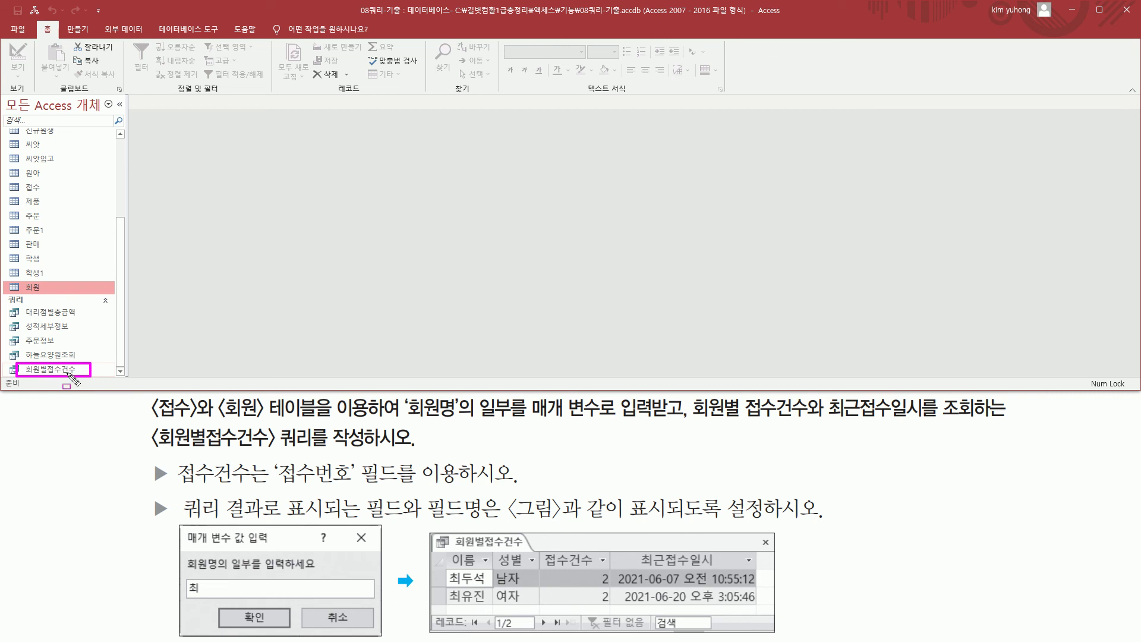
{"action": "key", "text": "Escape"}
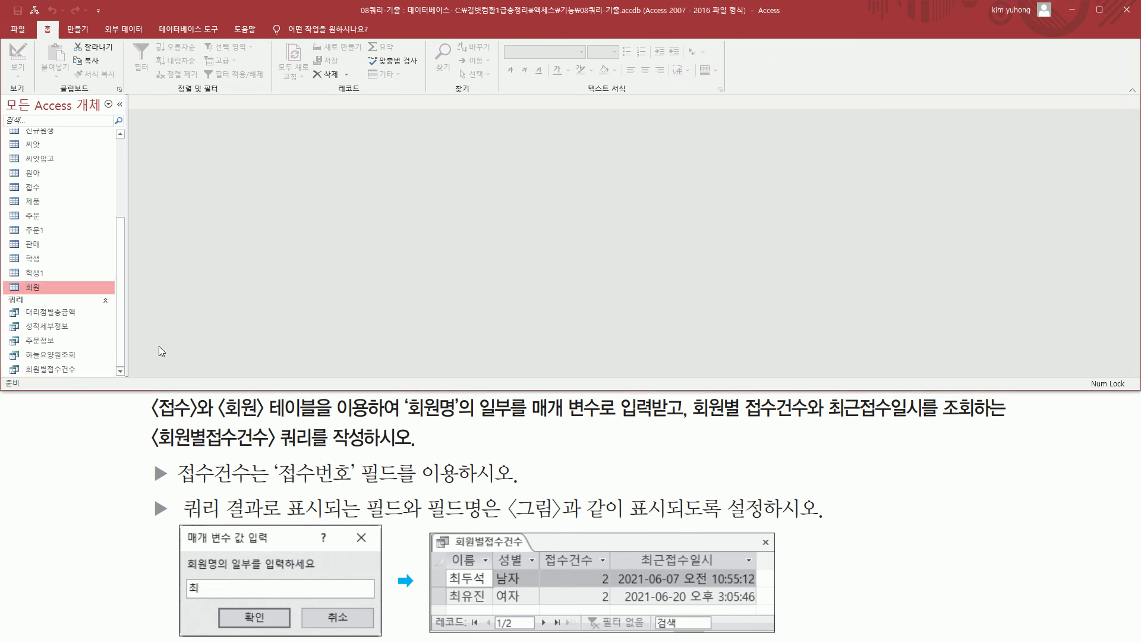